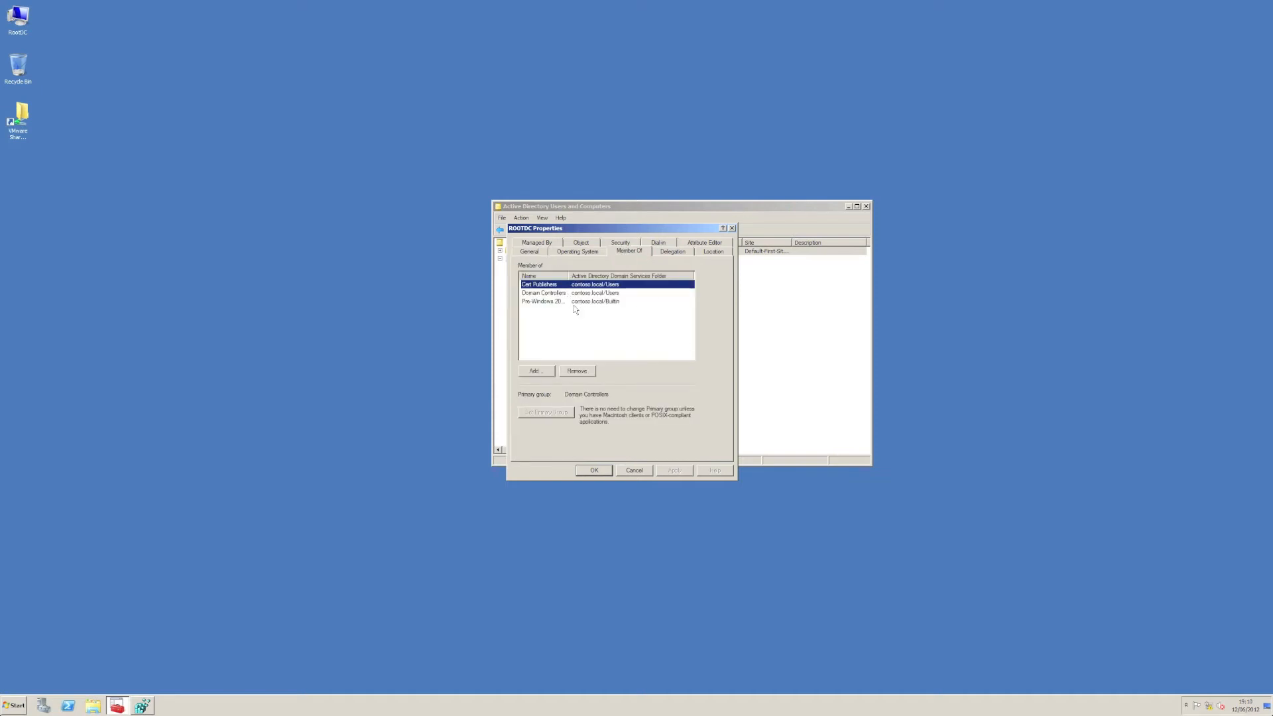
Step: Look up the adminCount attribute among the ROOTDC computer object's attributes
left_click(703, 243)
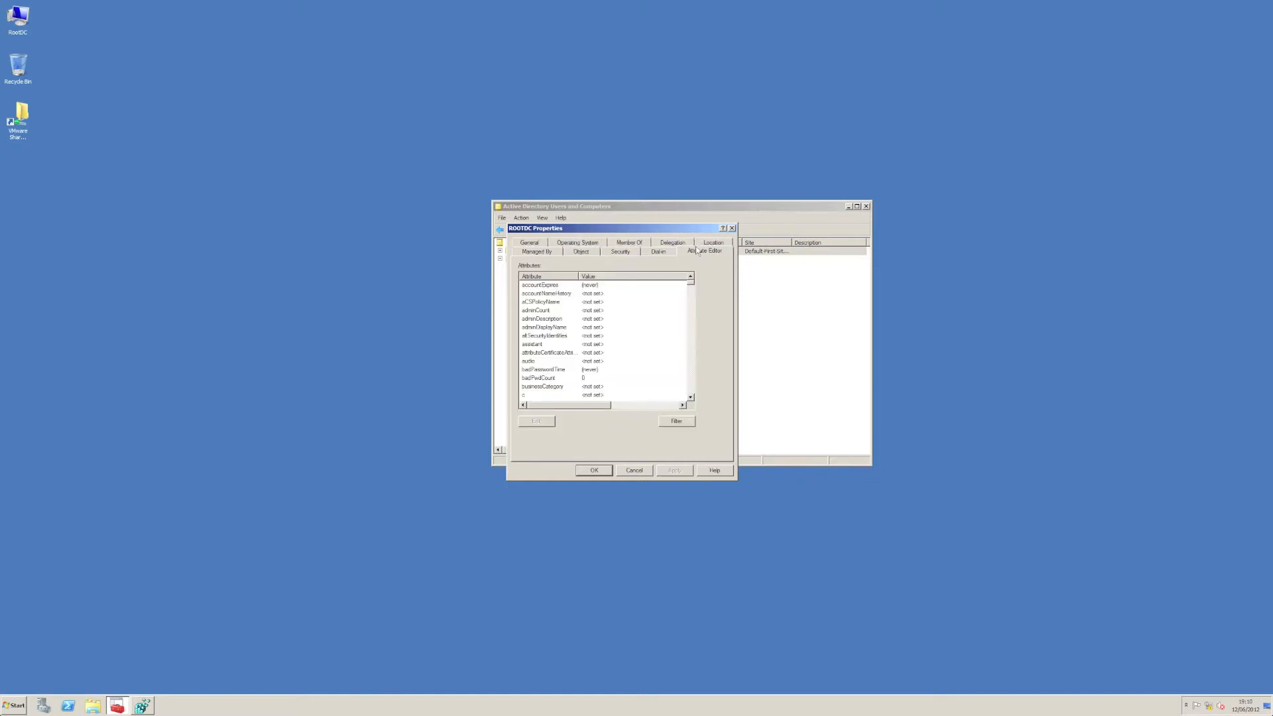
left_click(559, 310)
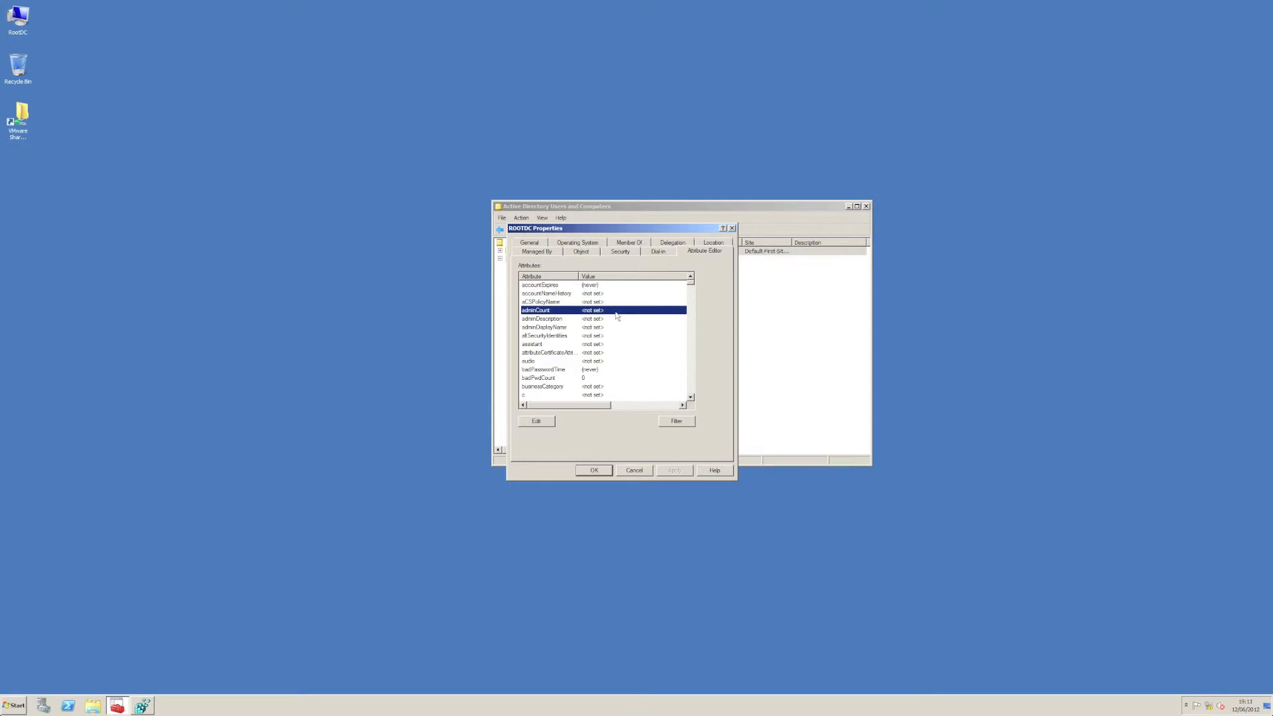
Step: Add TestGroup to the ROOTDC object's security permissions and allow it the Allowed to authenticate permission, saving the changes
left_click(630, 250)
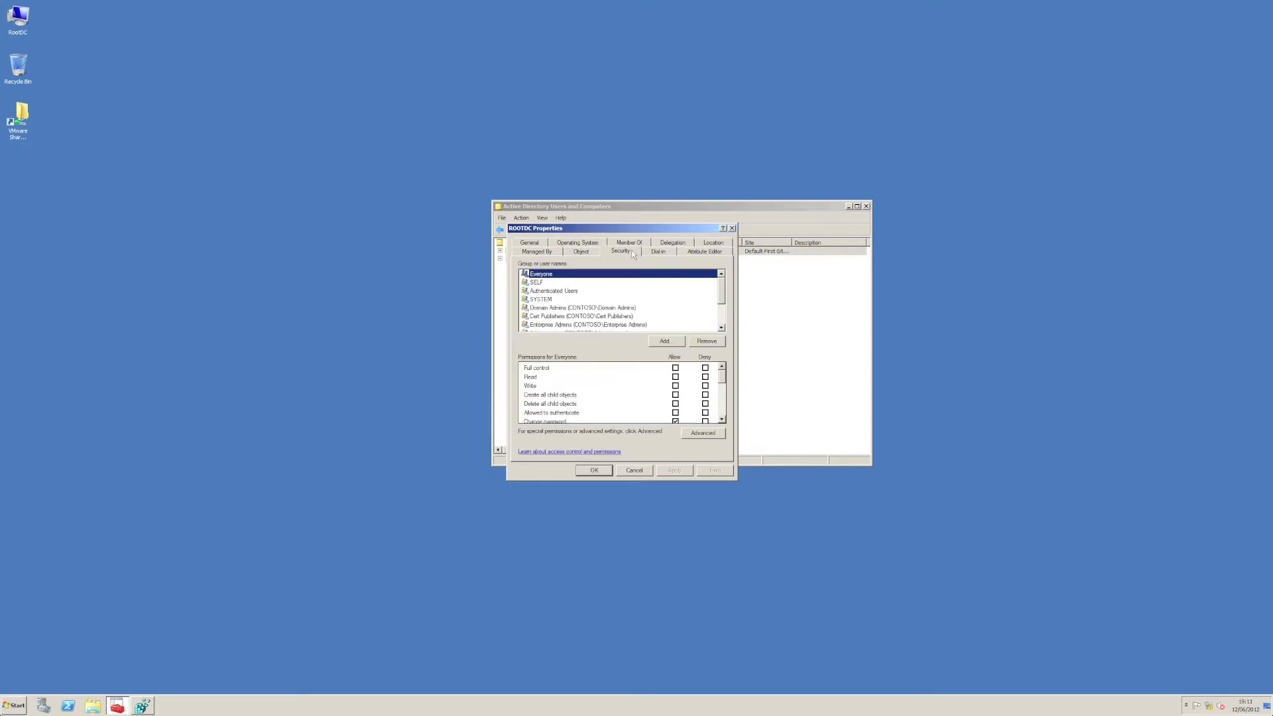
left_click(677, 345)
type("TestGroup")
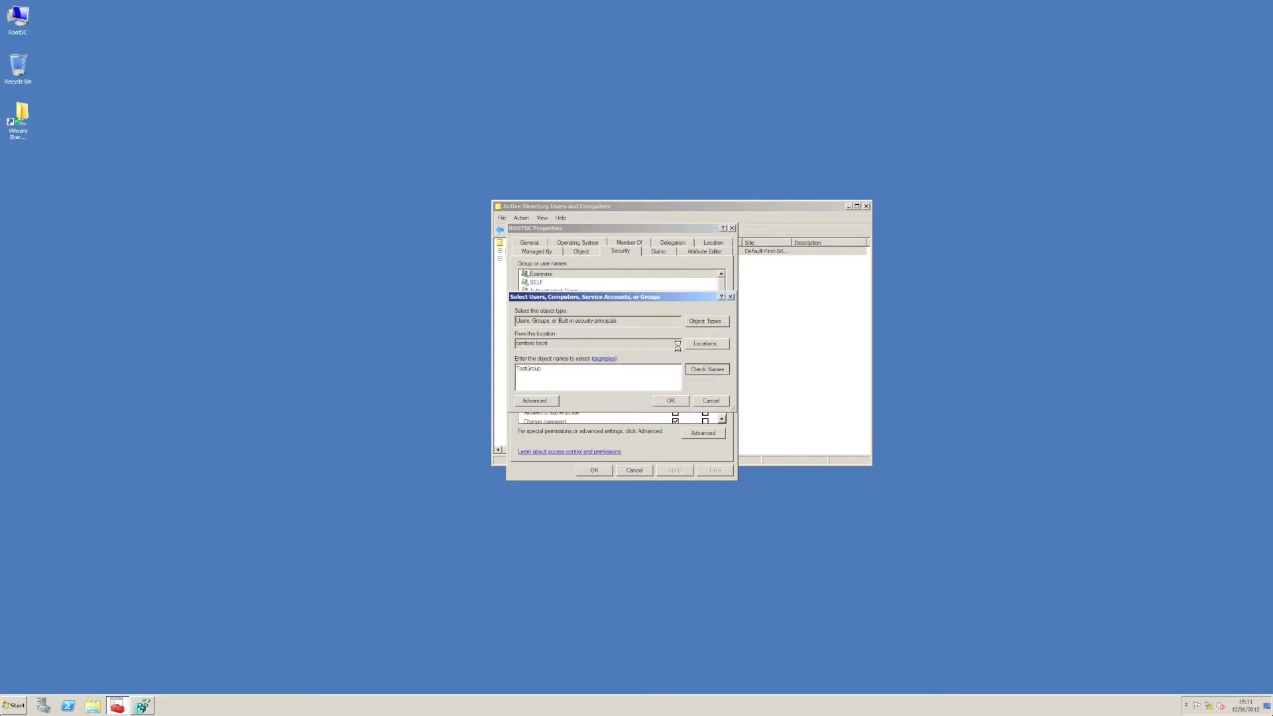
left_click(668, 401)
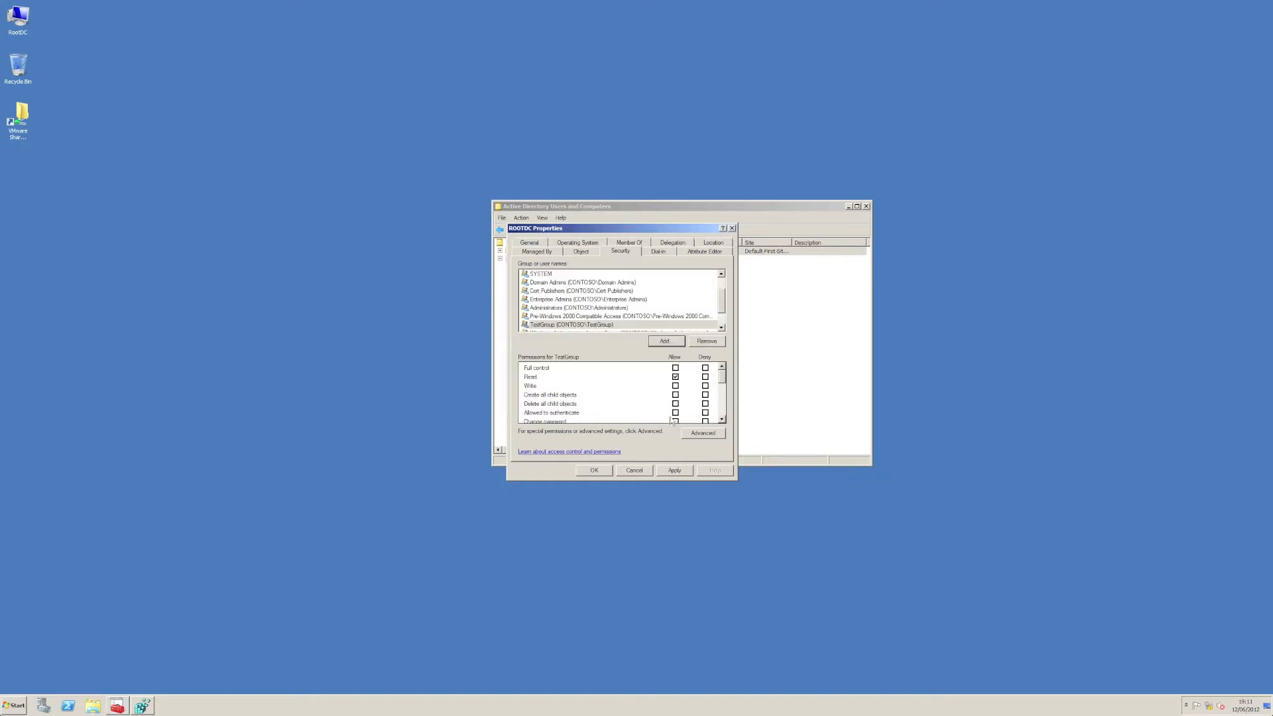
left_click(675, 412)
left_click(674, 472)
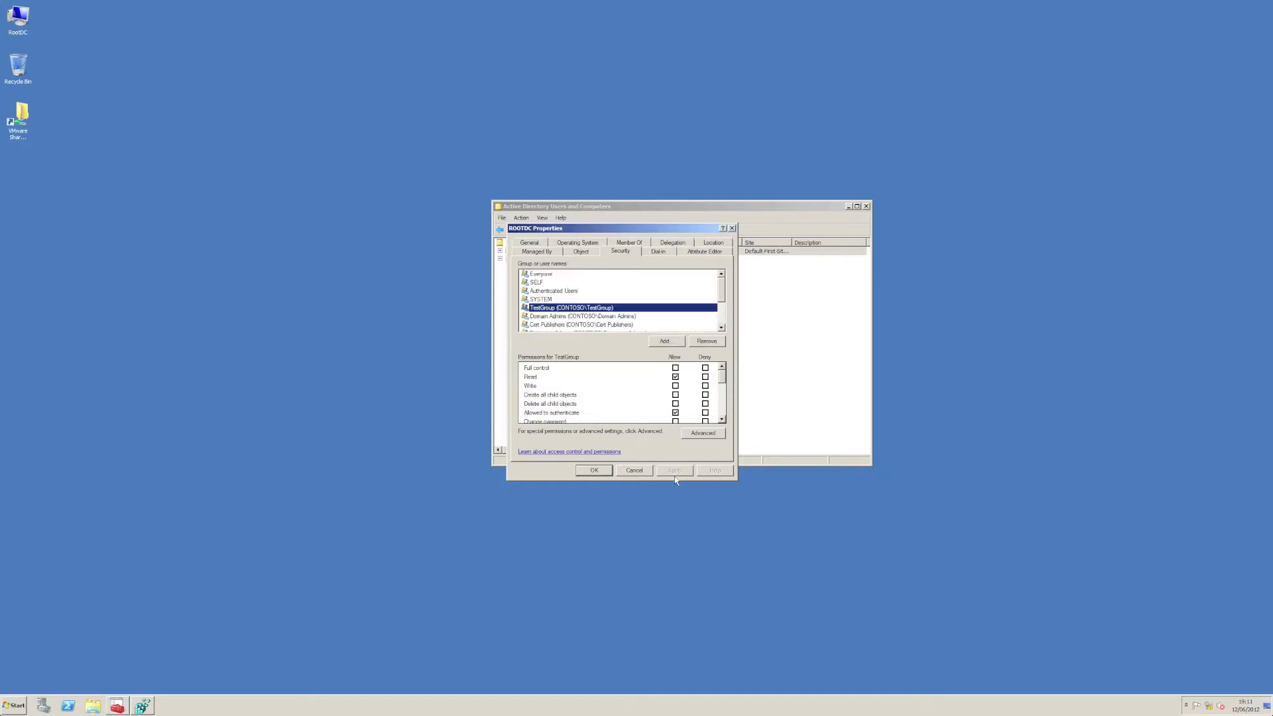
left_click(594, 471)
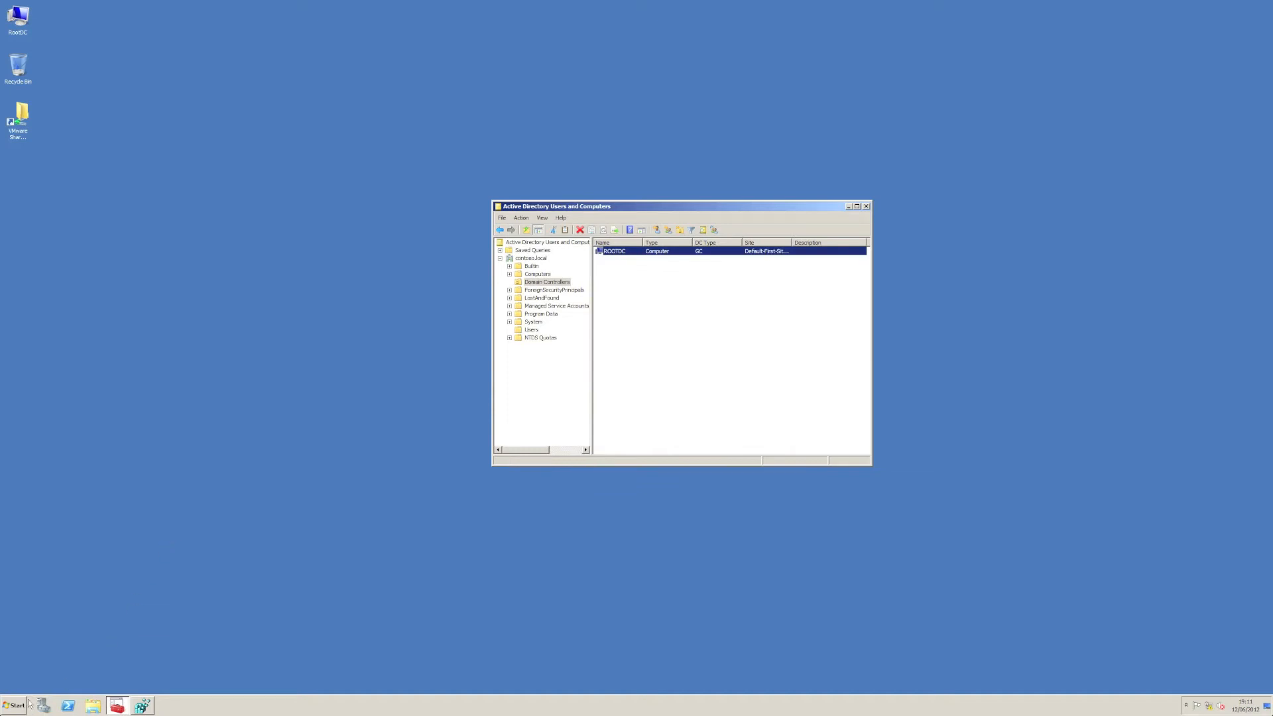
Step: Switch to Registry Editor to inspect the AdminSDProtectFrequency value without changing it, and check the system clock
left_click(142, 706)
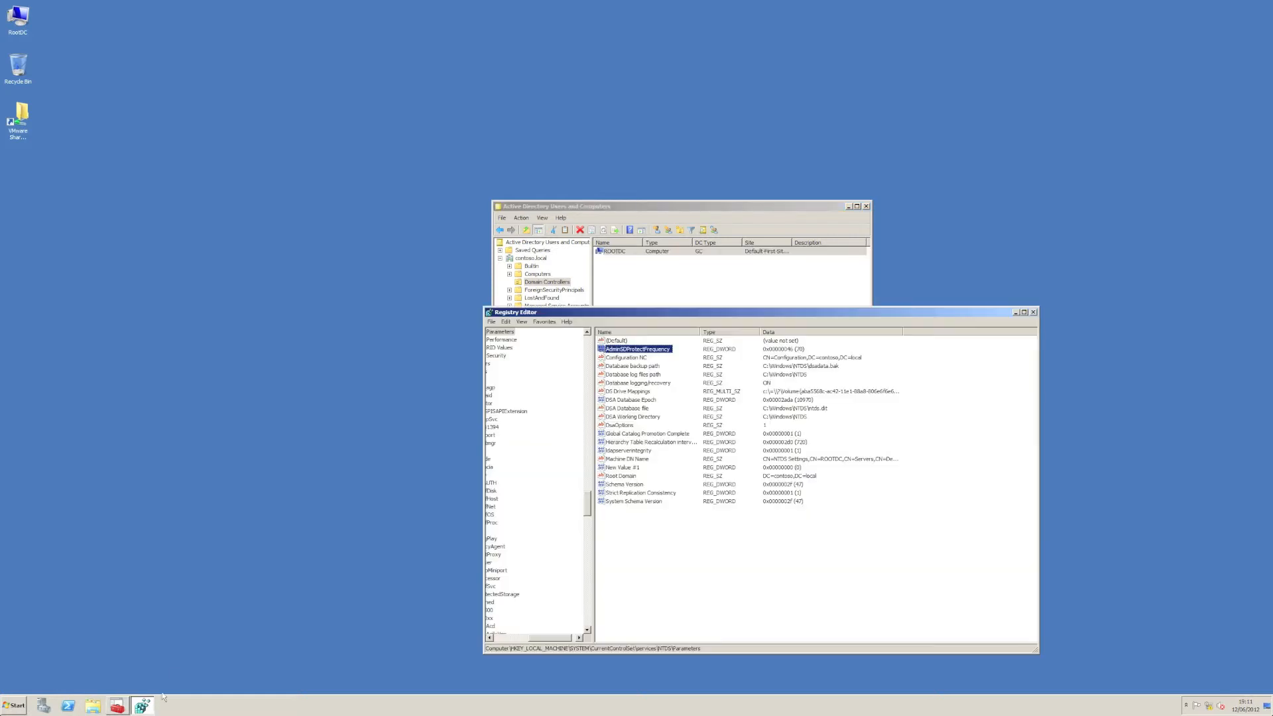
double_click(640, 349)
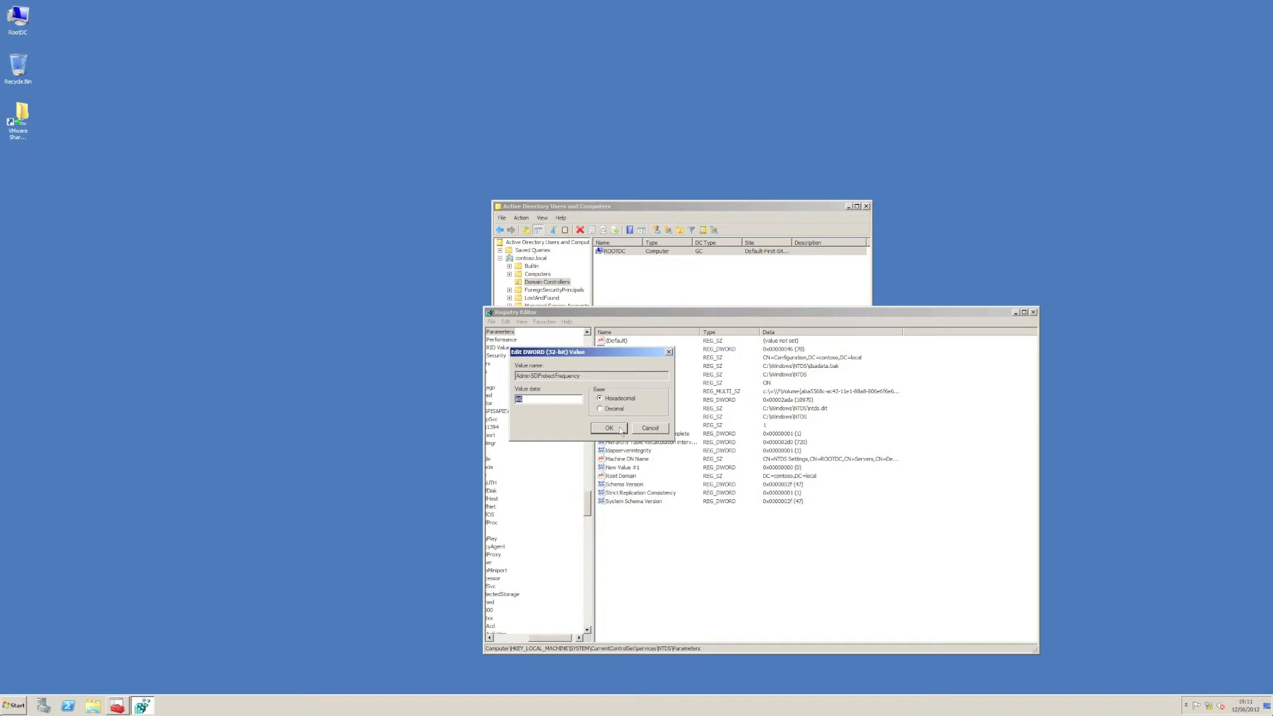
left_click(621, 429)
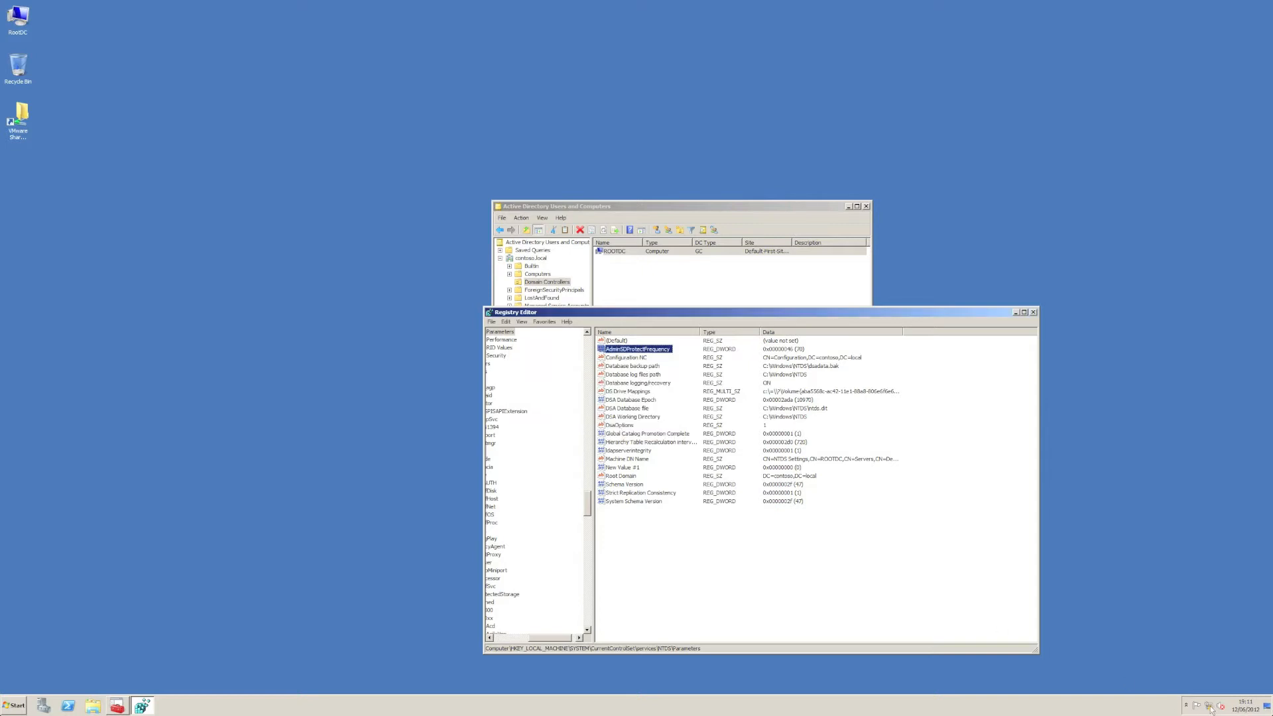
left_click(1245, 707)
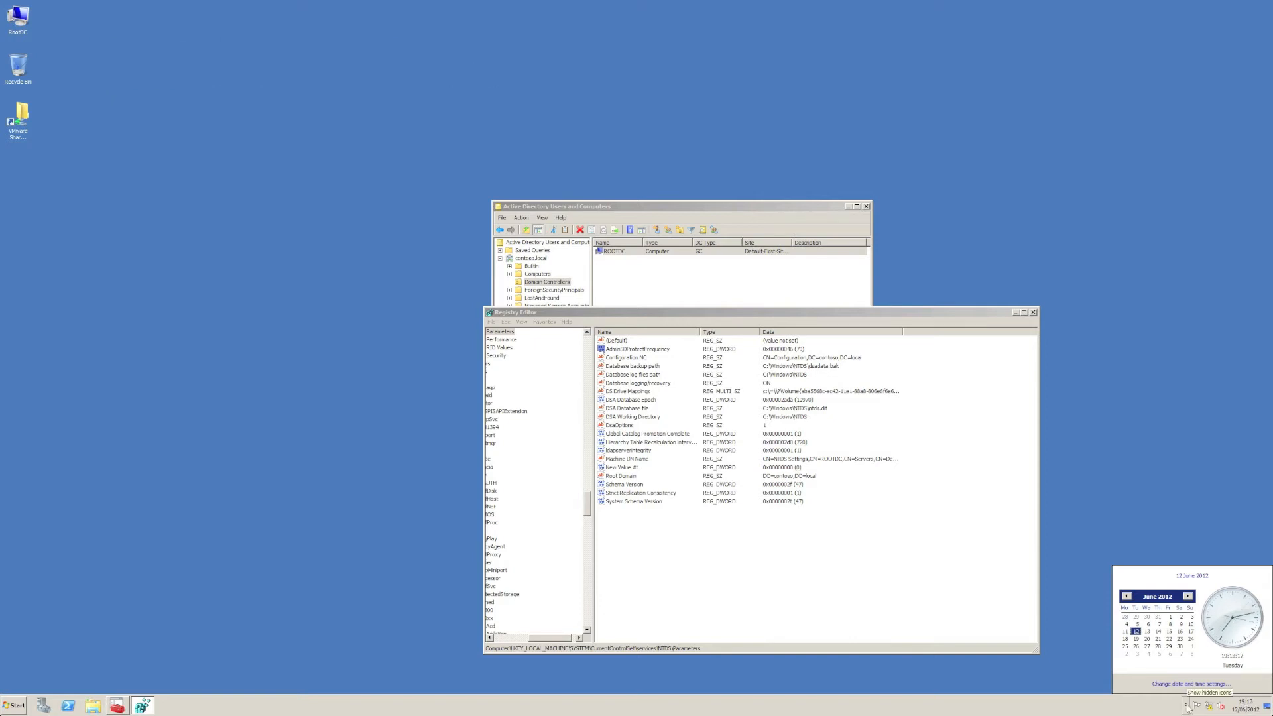
Step: Return to Active Directory Users and Computers and review TestGroup's permissions and the adminCount attribute in ROOTDC's properties
left_click(665, 273)
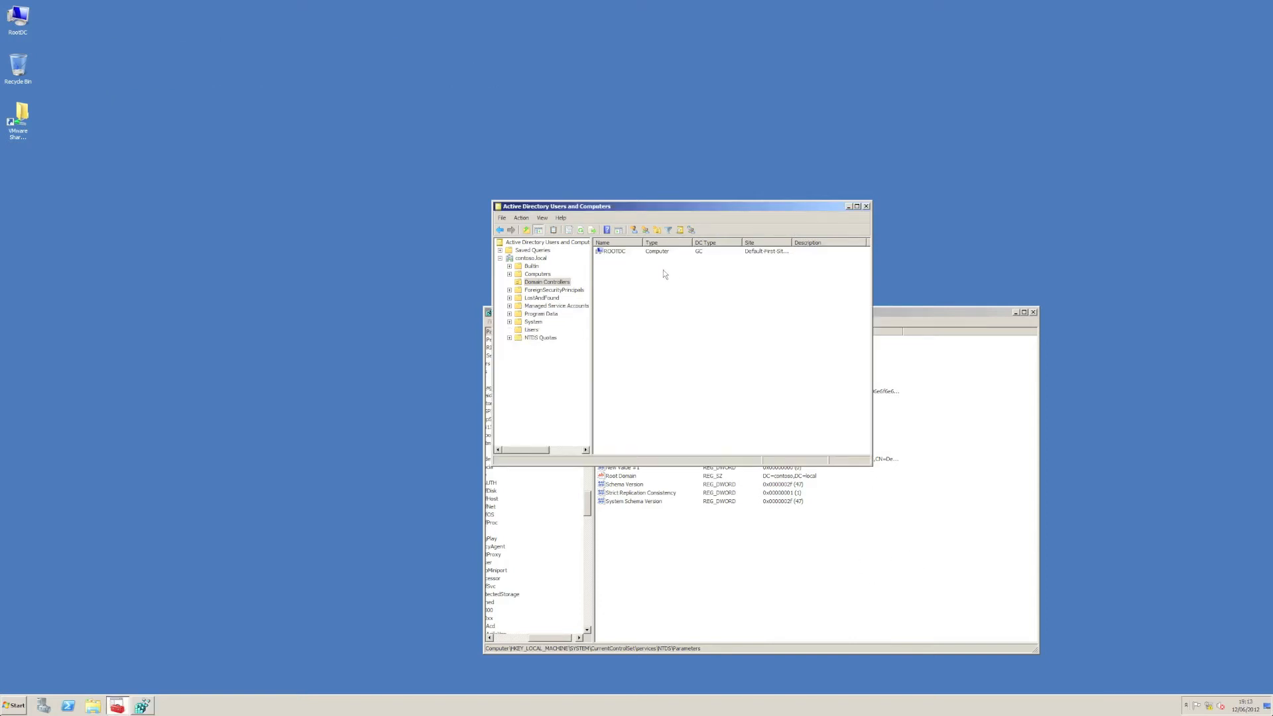
double_click(622, 252)
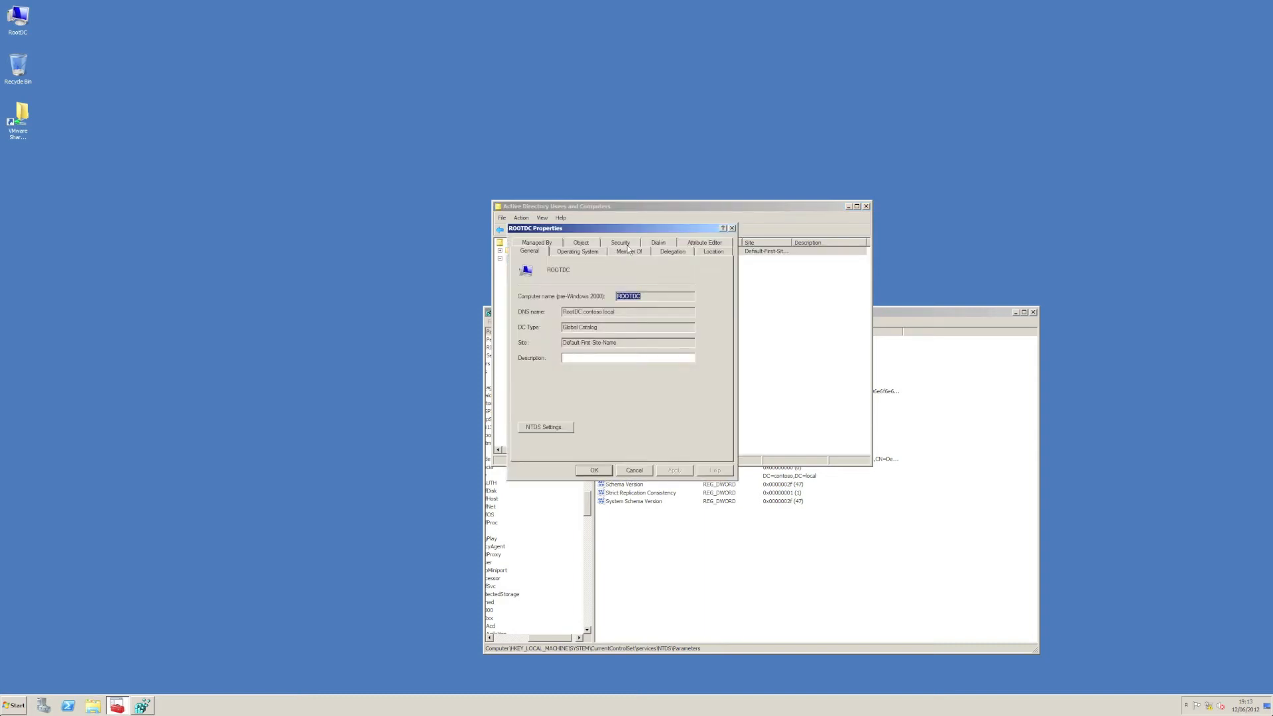
left_click(630, 244)
left_click(555, 308)
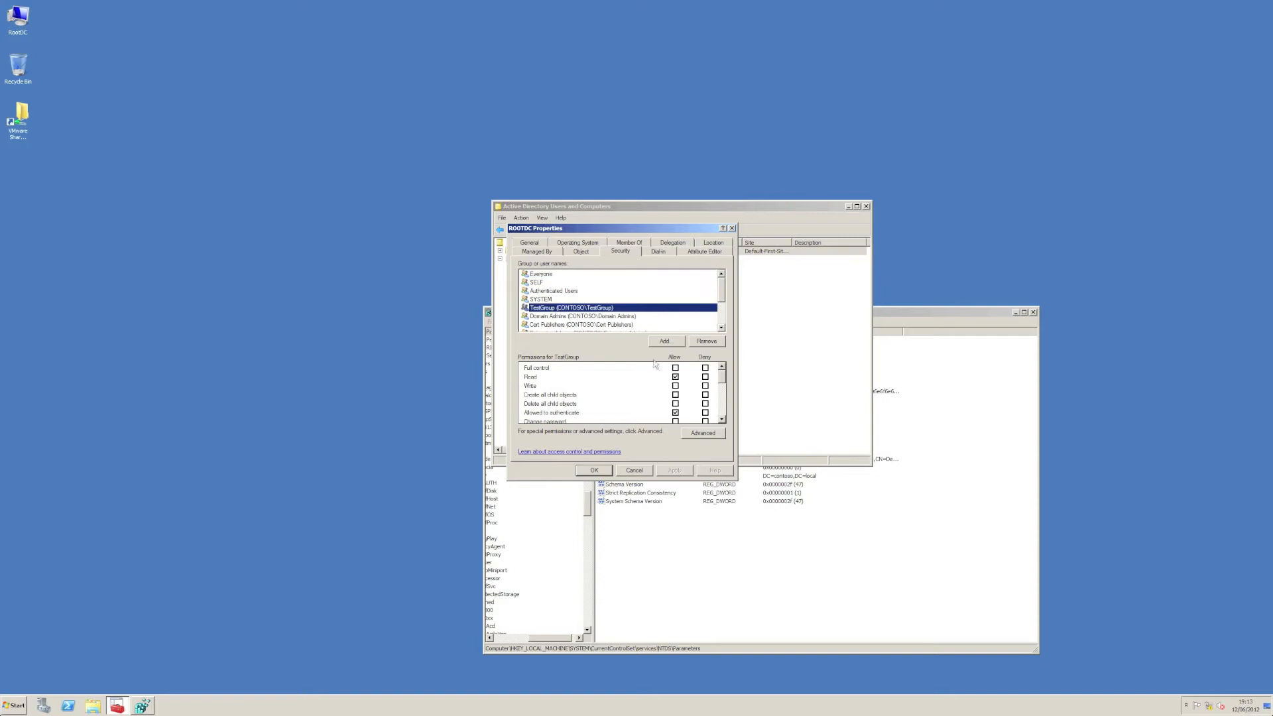
left_click(707, 252)
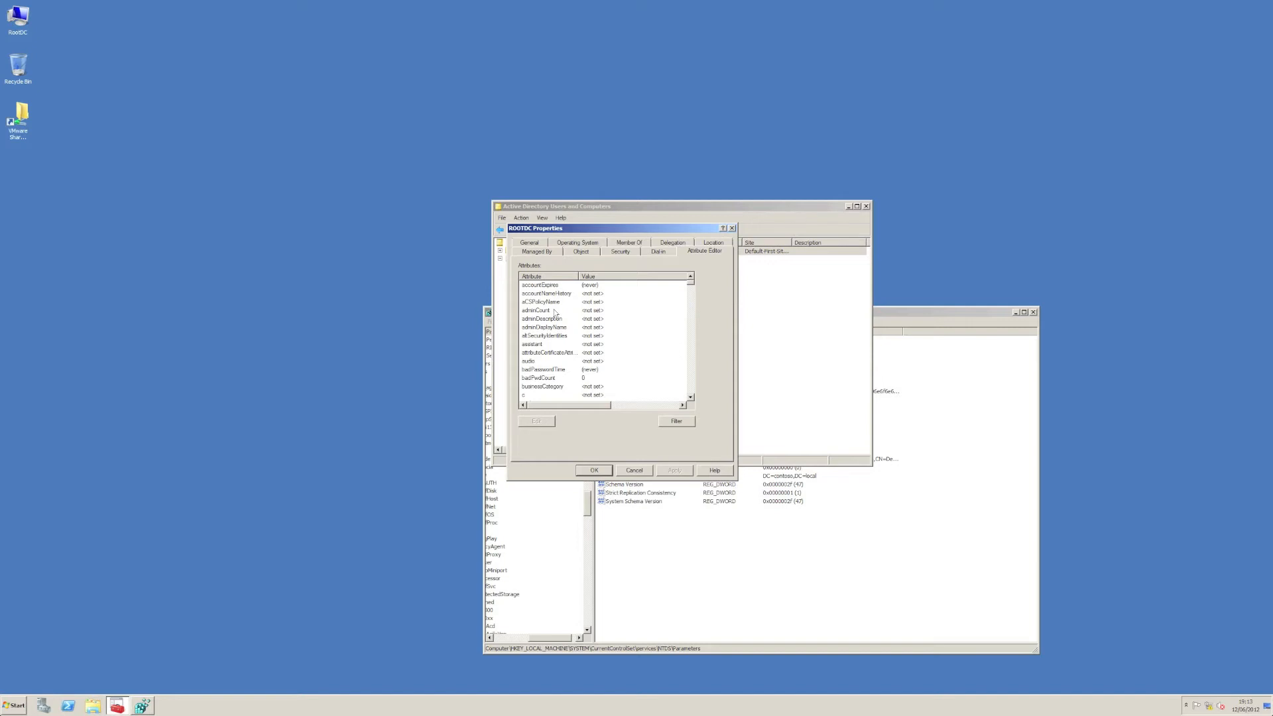
scroll(604, 302, "right", 1)
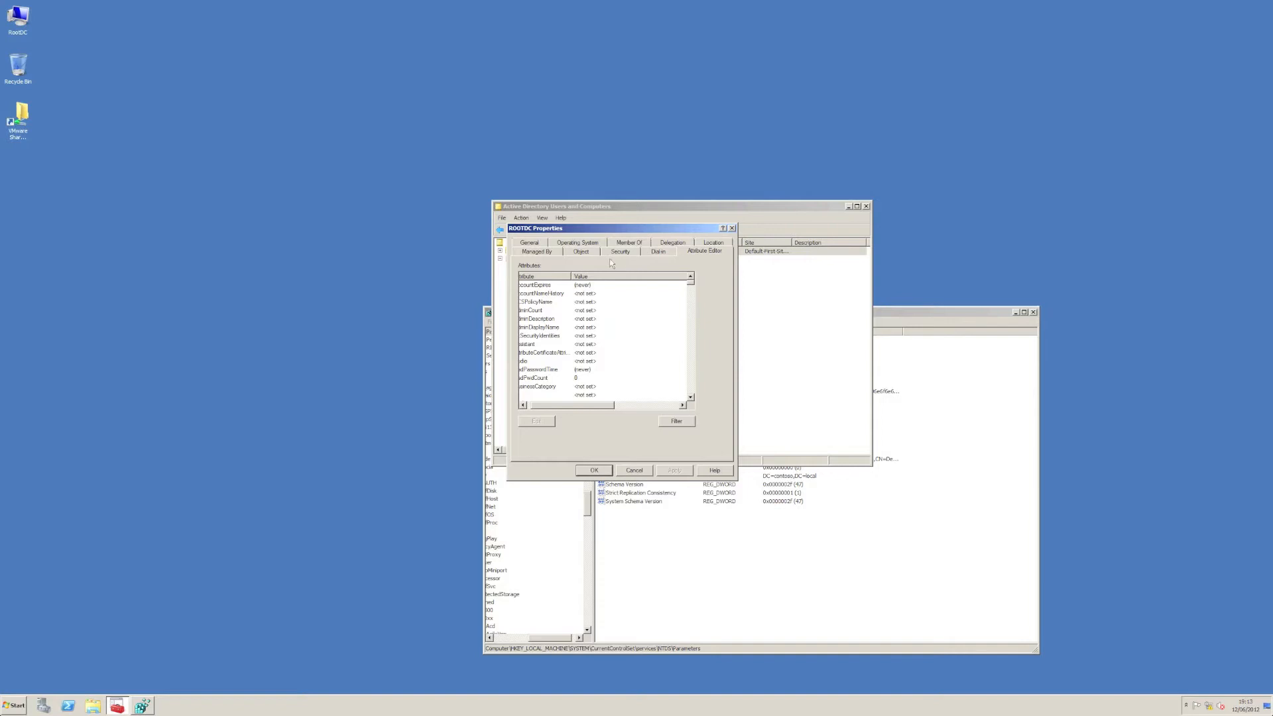
Step: Make ROOTDC a member of the Administrators group and save its properties
left_click(624, 244)
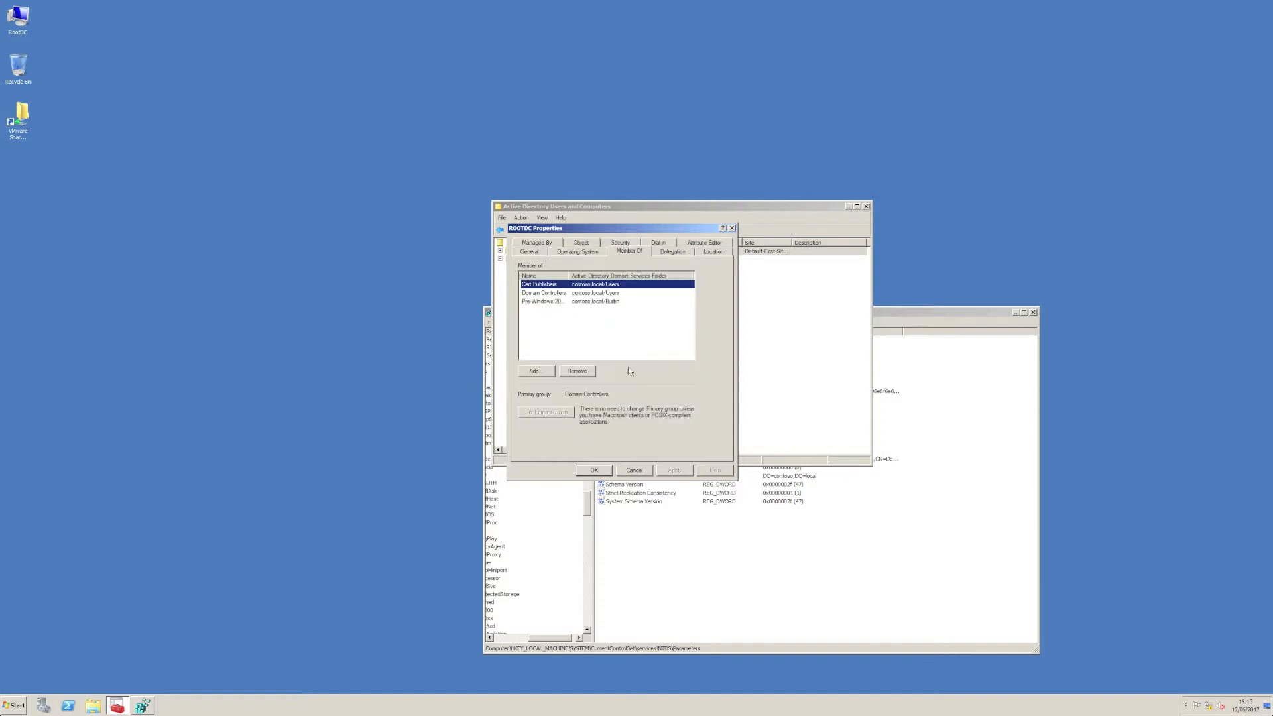
left_click(539, 372)
type("administrators")
key("Return")
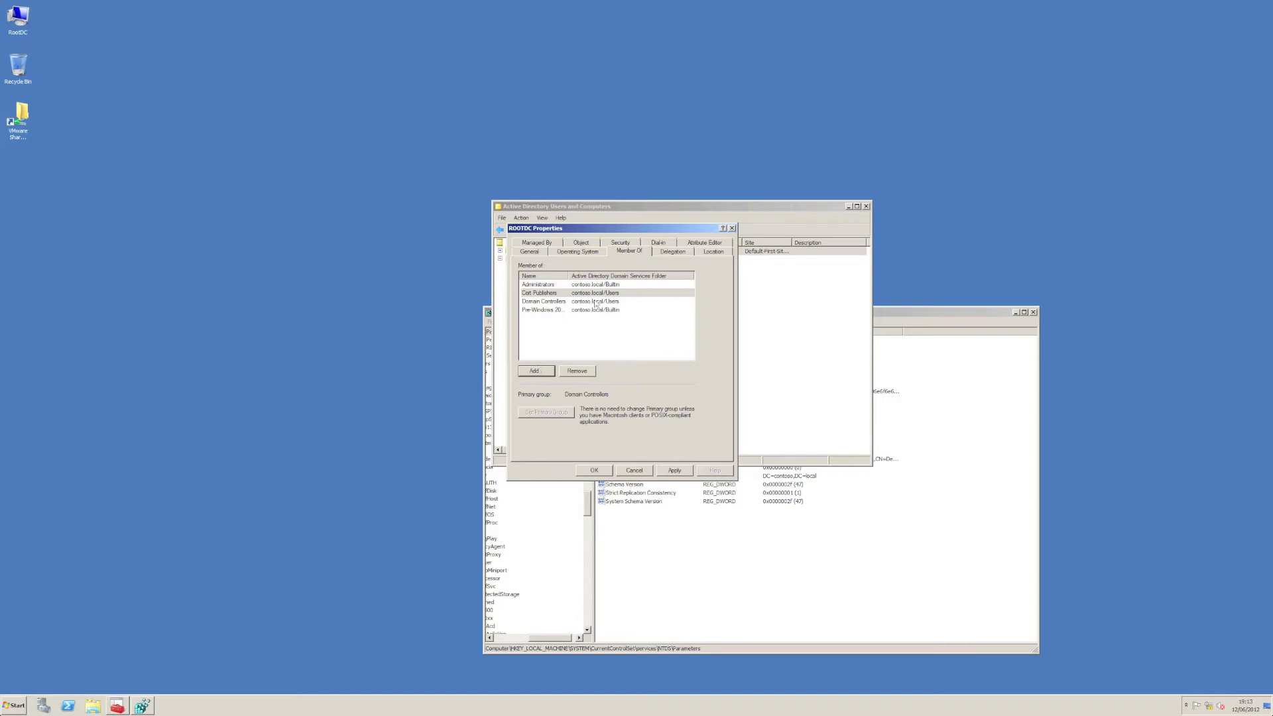
left_click(673, 470)
left_click(611, 472)
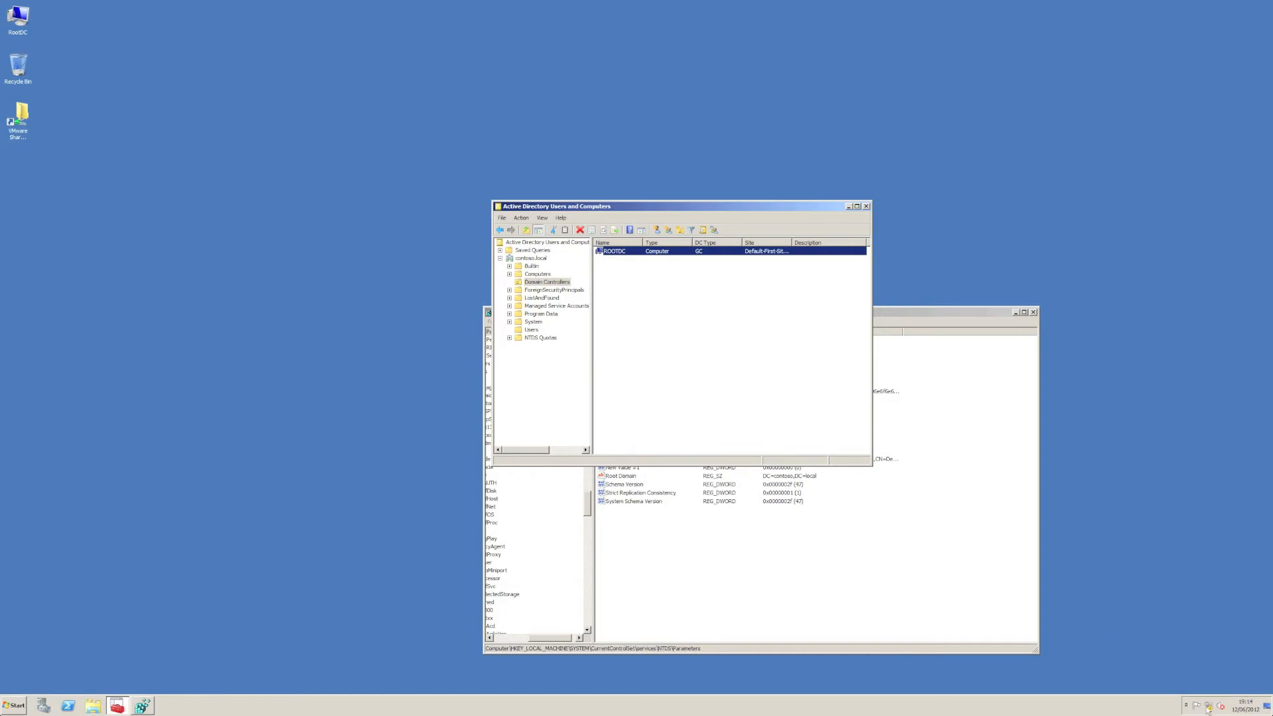
Step: Check the elapsed time on the system clock and examine ROOTDC's adminCount attribute again
left_click(1245, 705)
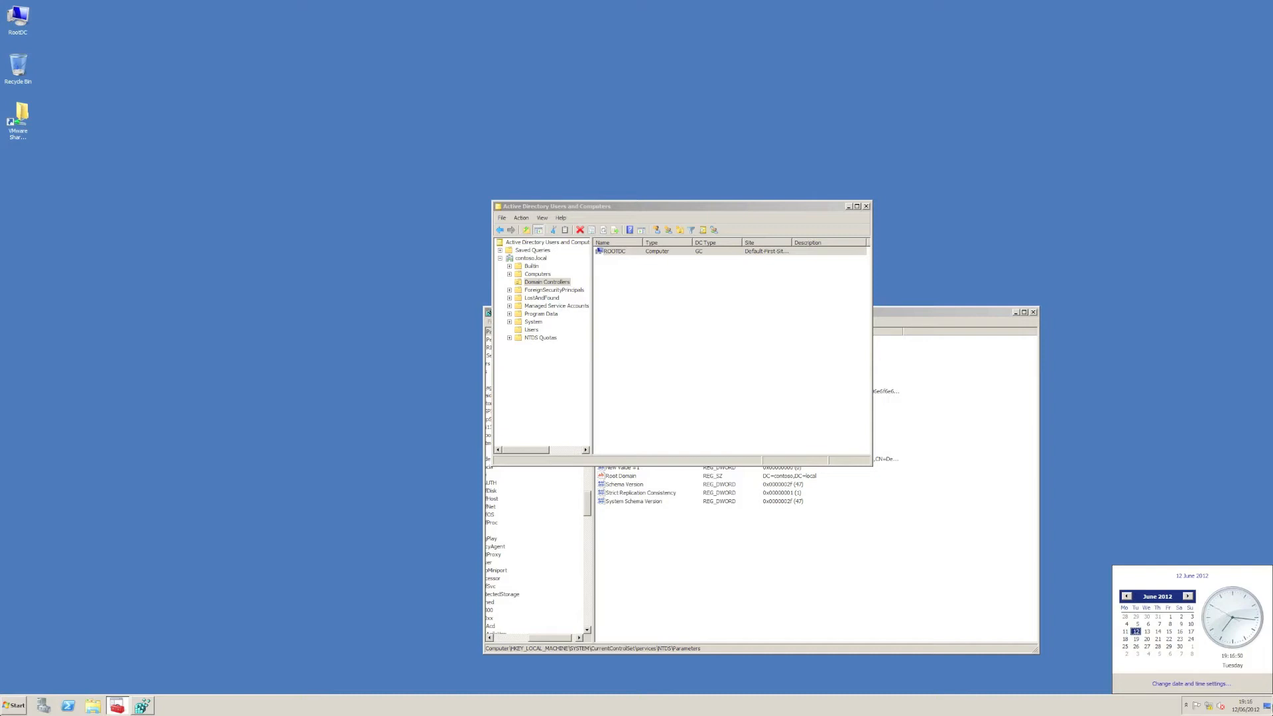
left_click(750, 444)
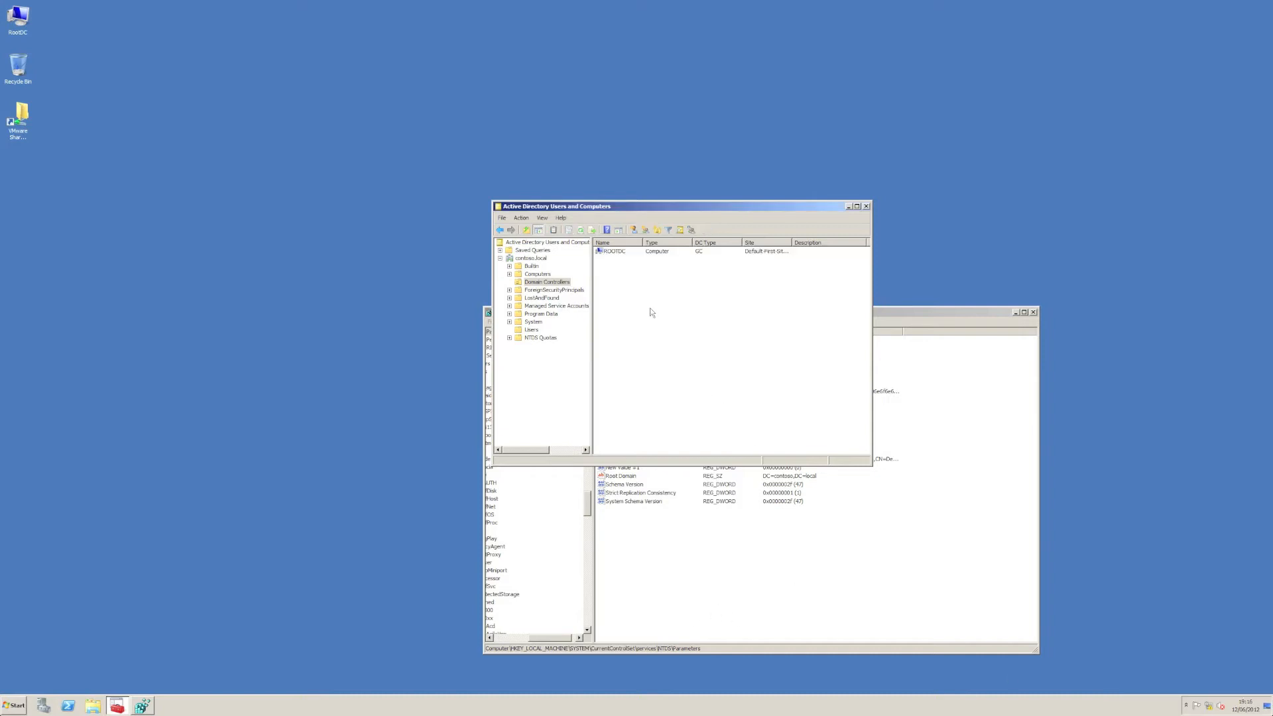
right_click(621, 253)
left_click(645, 341)
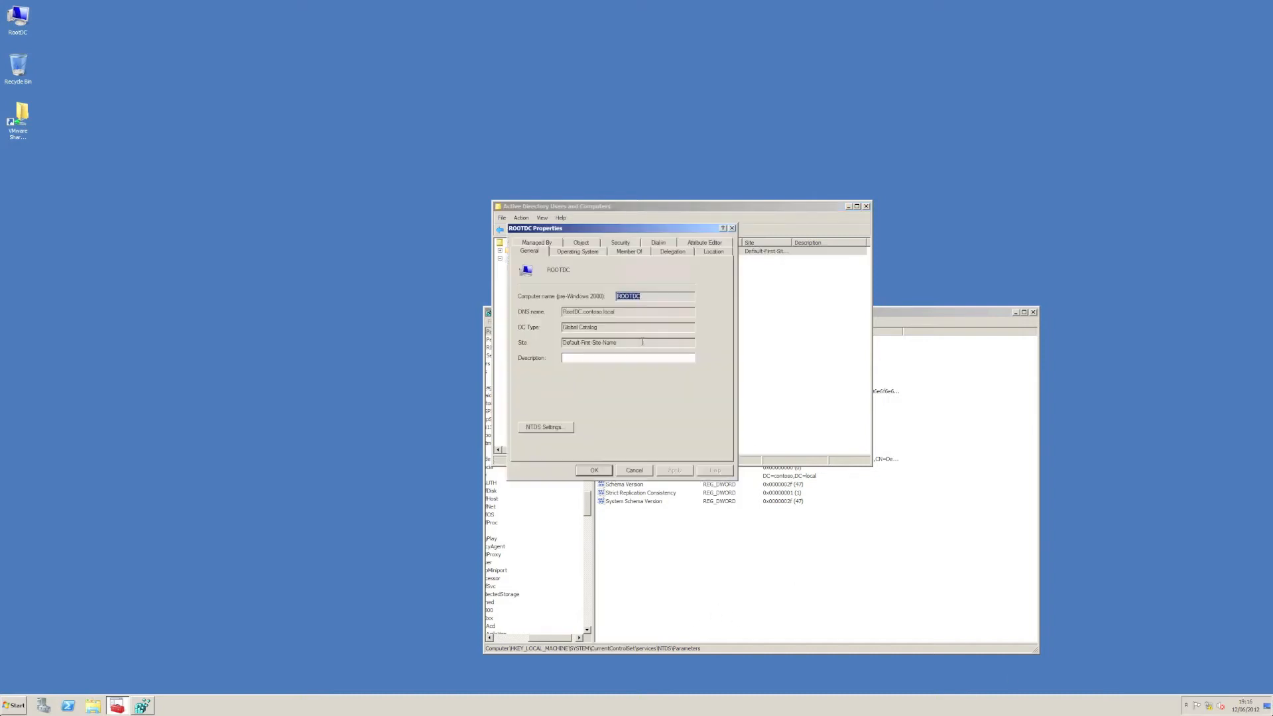
left_click(703, 245)
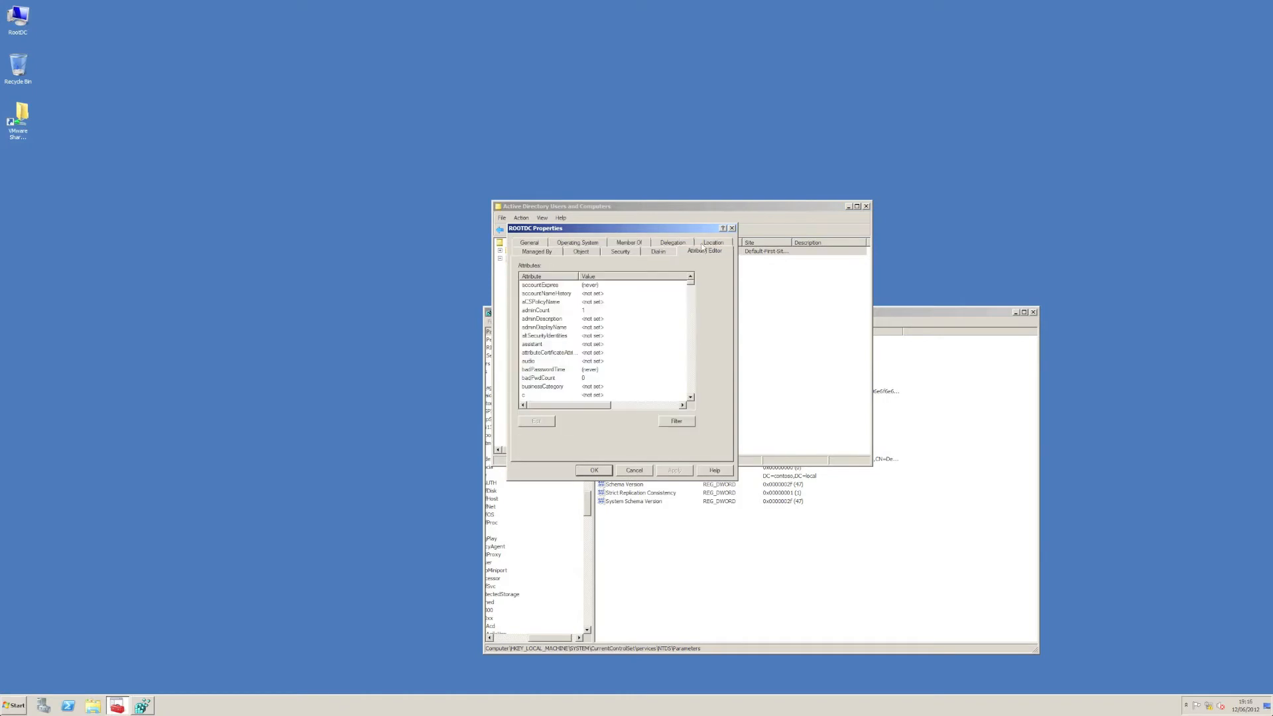
left_click(557, 313)
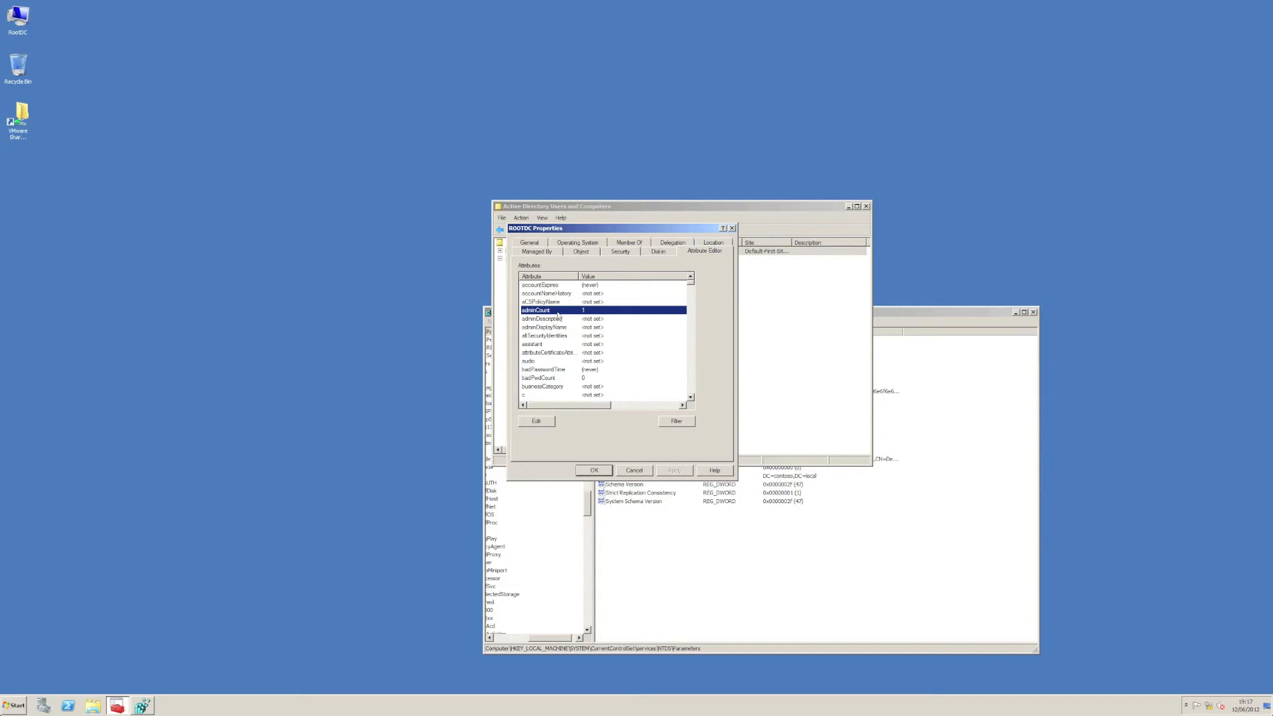
Step: Look through ROOTDC's full list of security principals for TestGroup, and close the properties
left_click(623, 253)
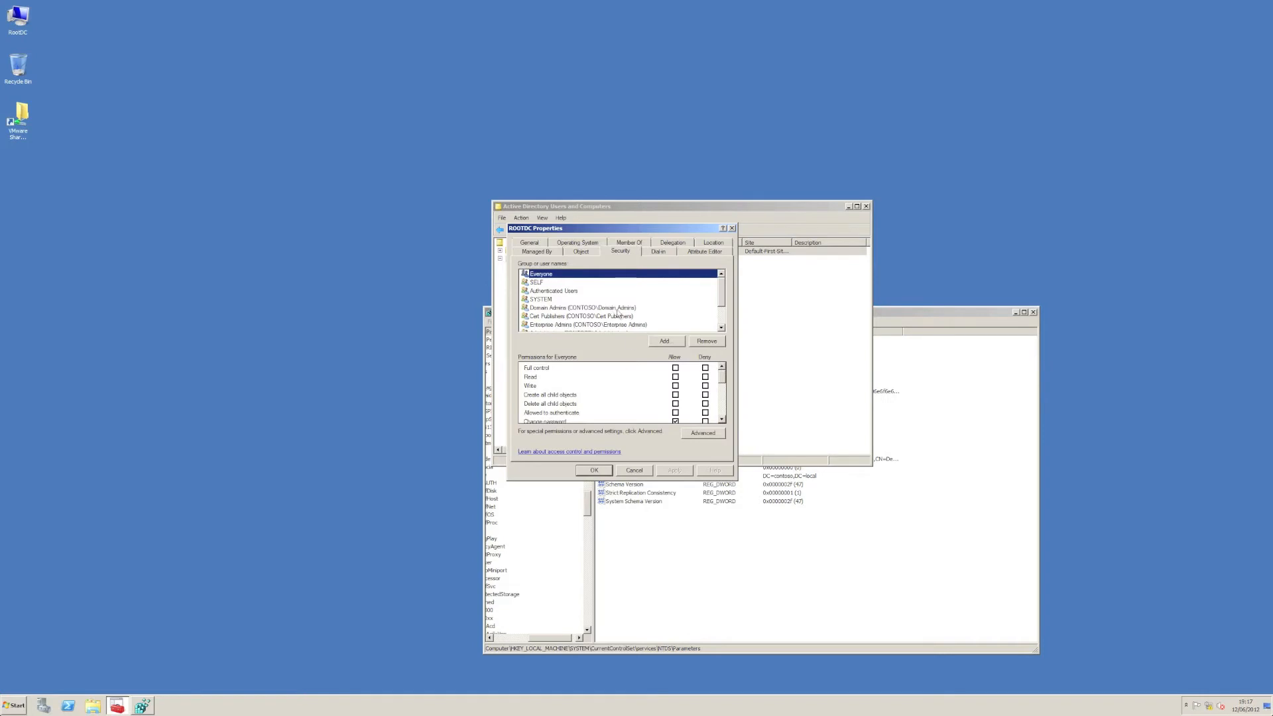
left_click(721, 328)
left_click(721, 327)
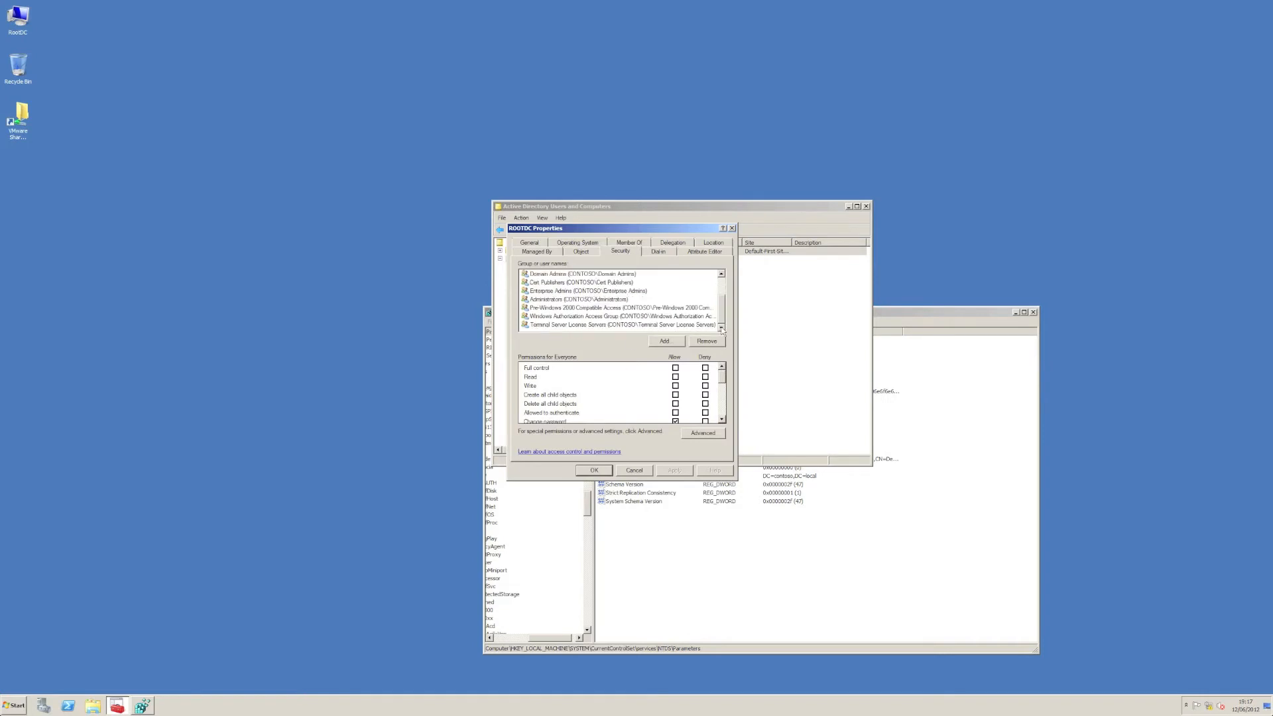
left_click_drag(722, 311, 722, 276)
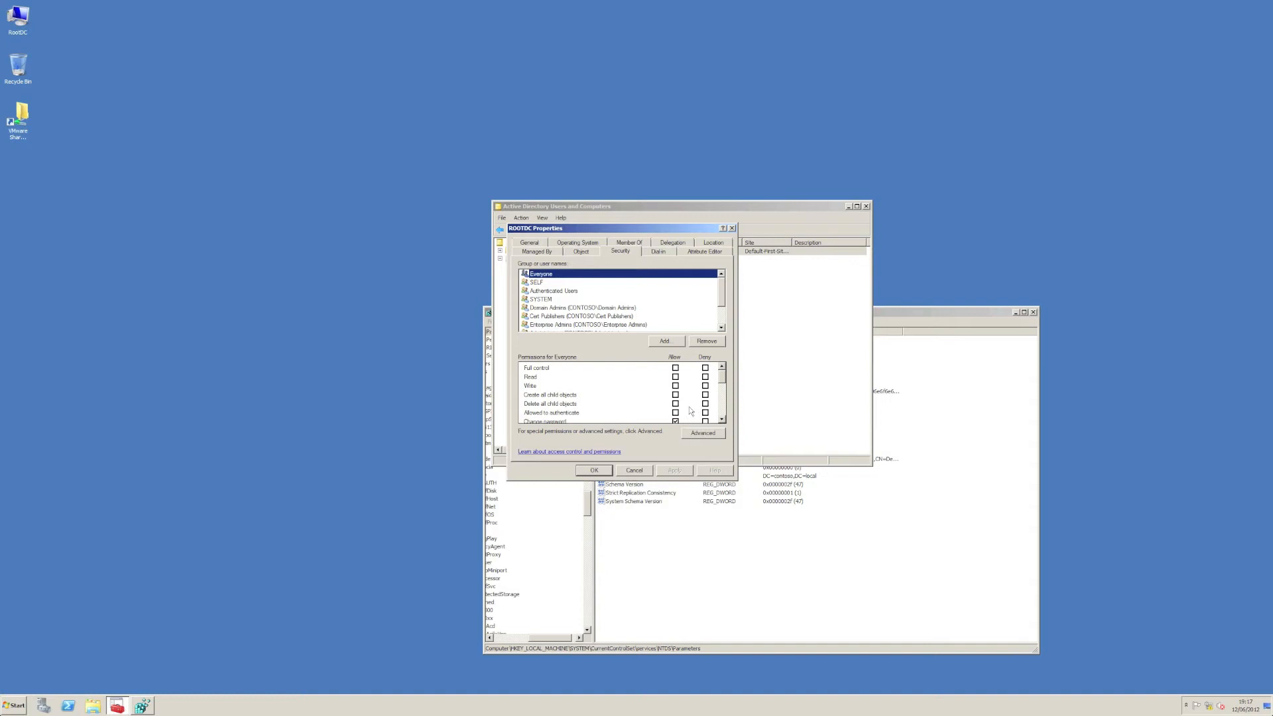
left_click(529, 242)
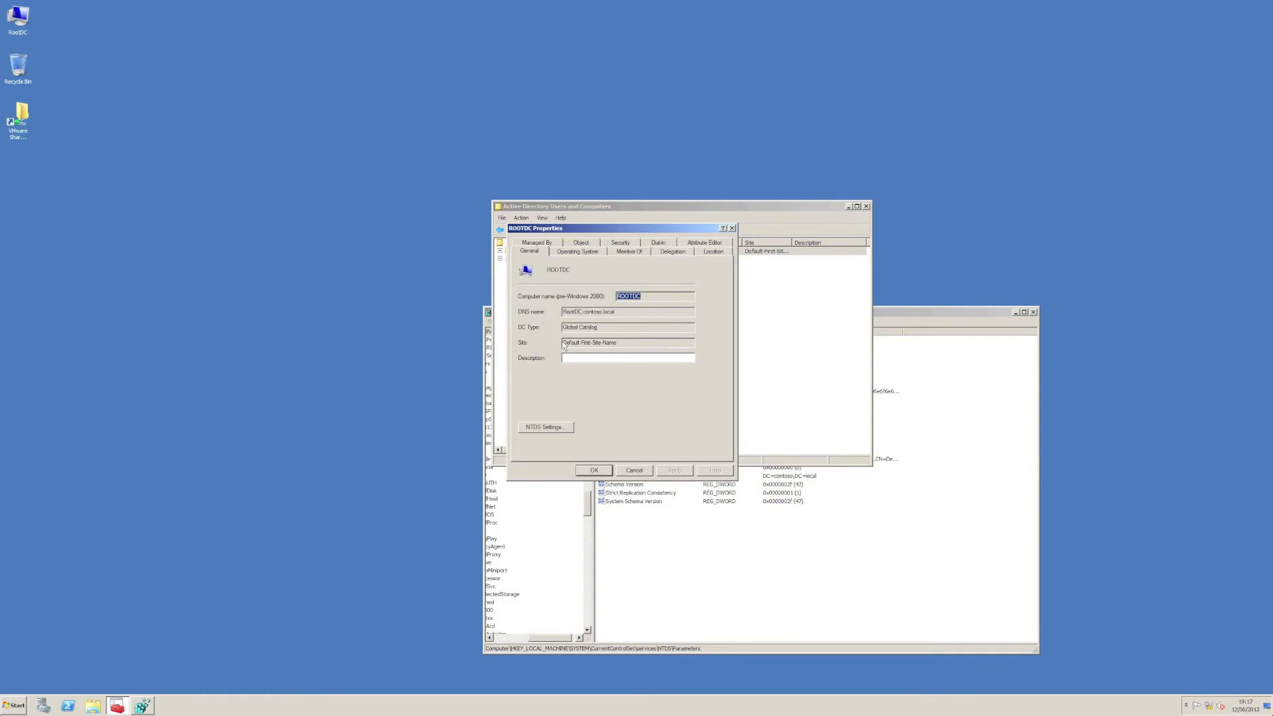
left_click(594, 471)
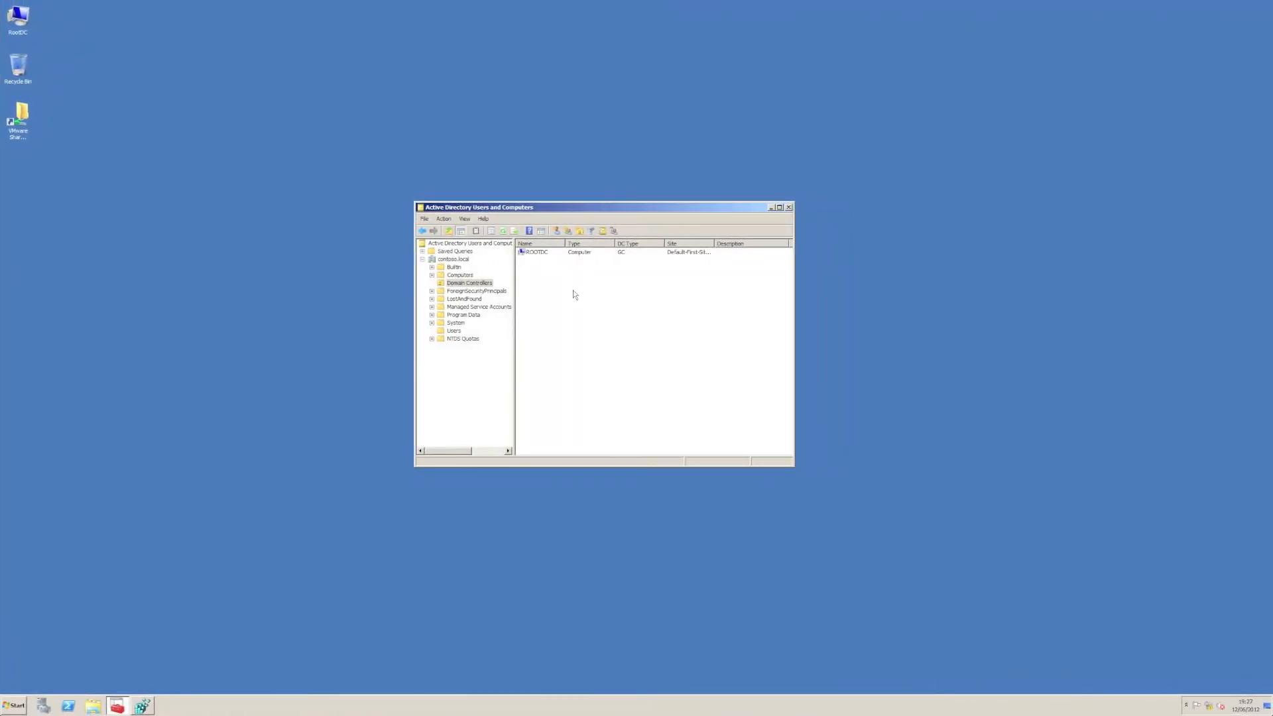
Step: Clear the adminCount attribute value in ROOTDC's properties and apply the change, closing the dialog
right_click(546, 254)
left_click(592, 340)
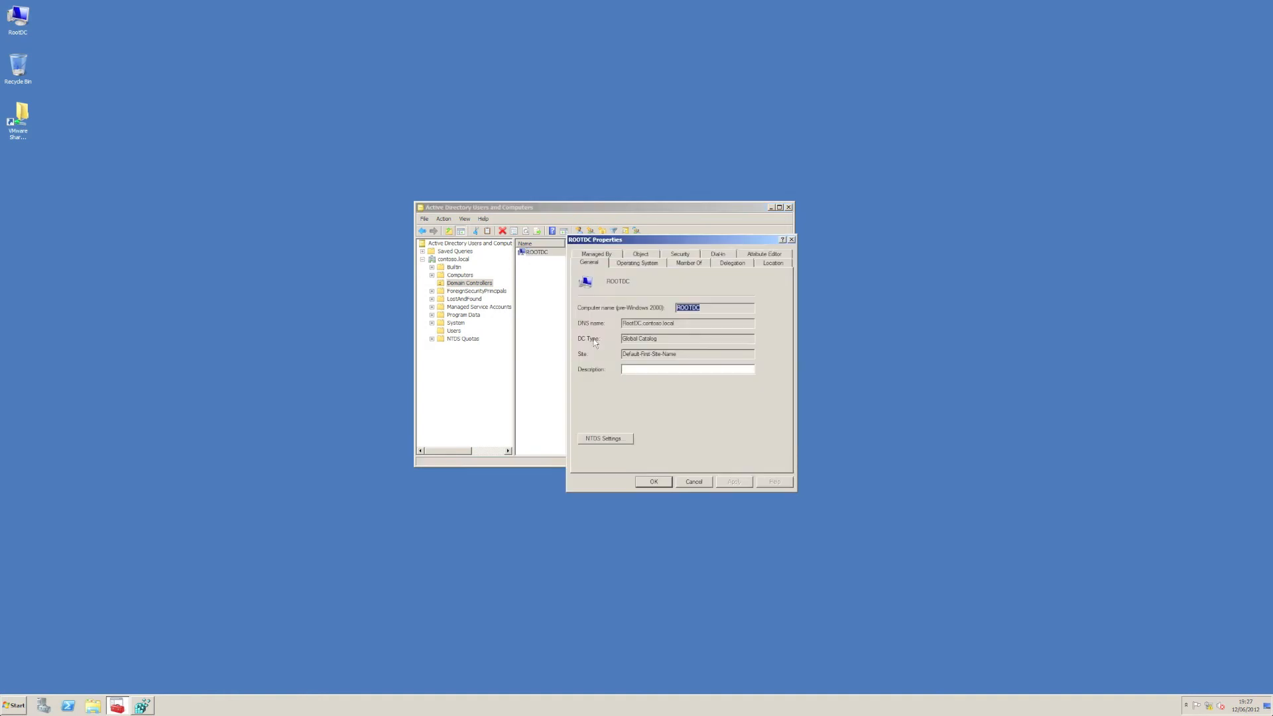
left_click(768, 255)
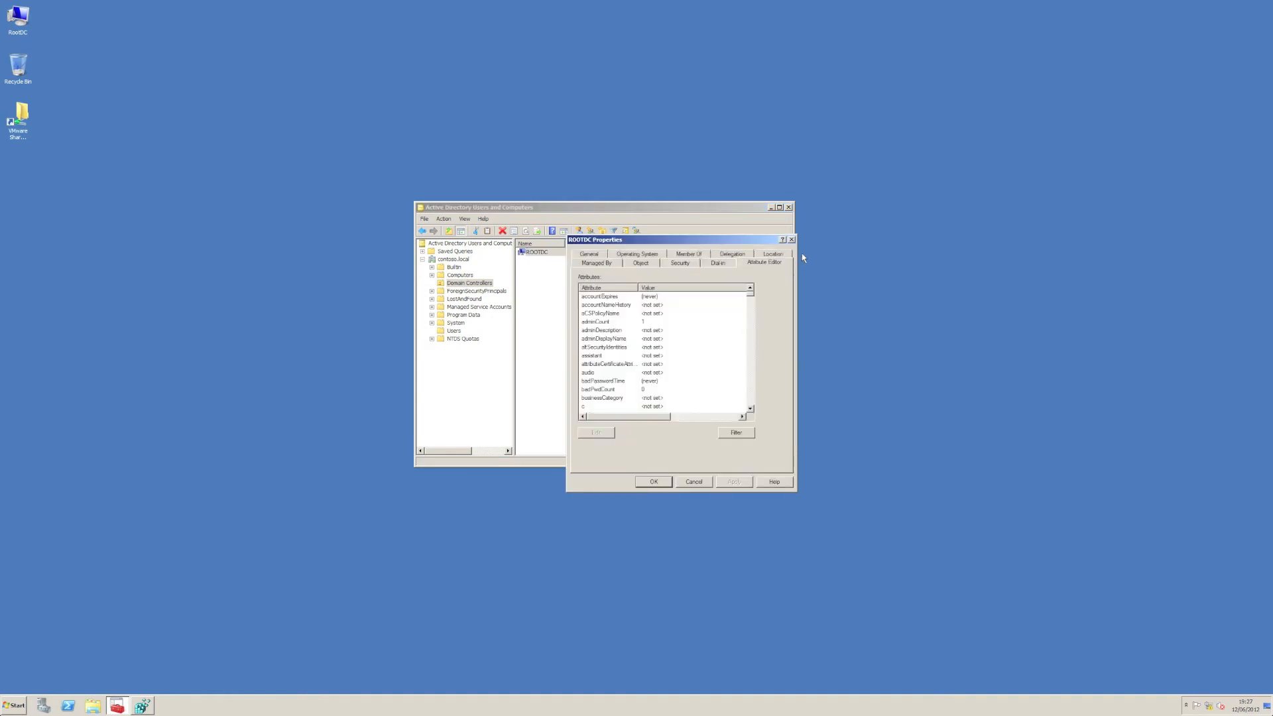
left_click(603, 322)
left_click(600, 433)
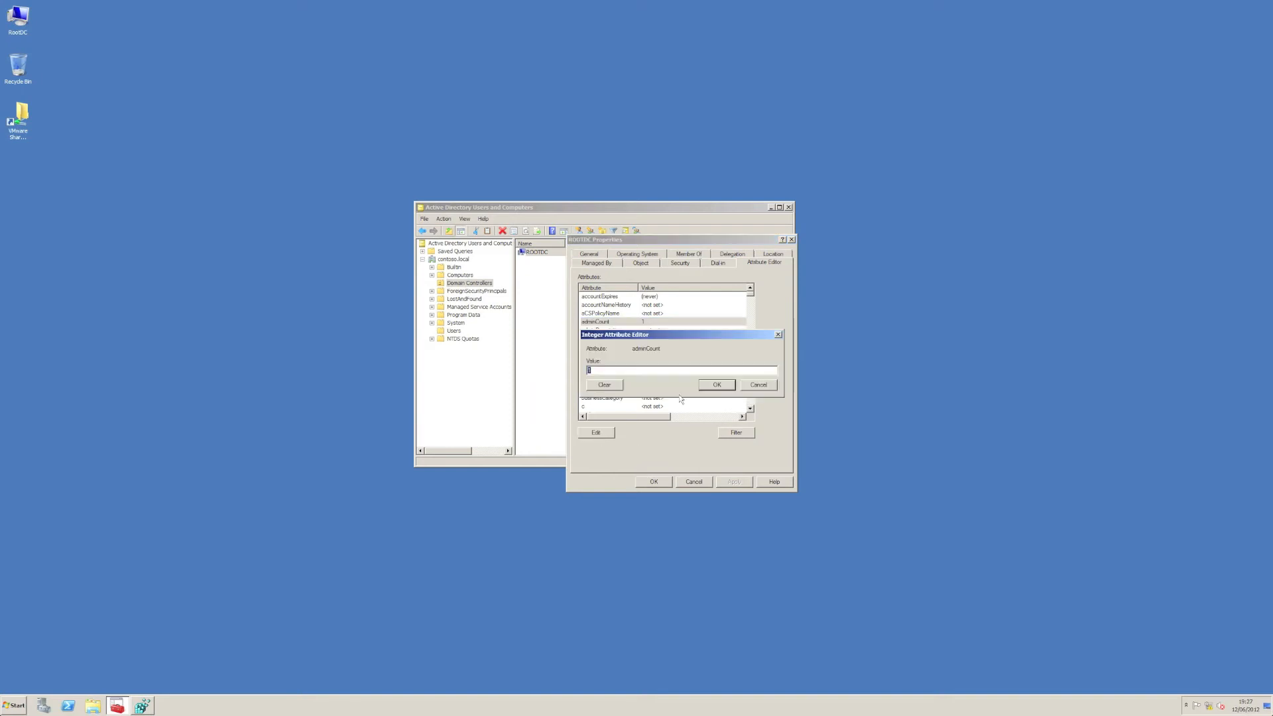
left_click(605, 385)
left_click(728, 386)
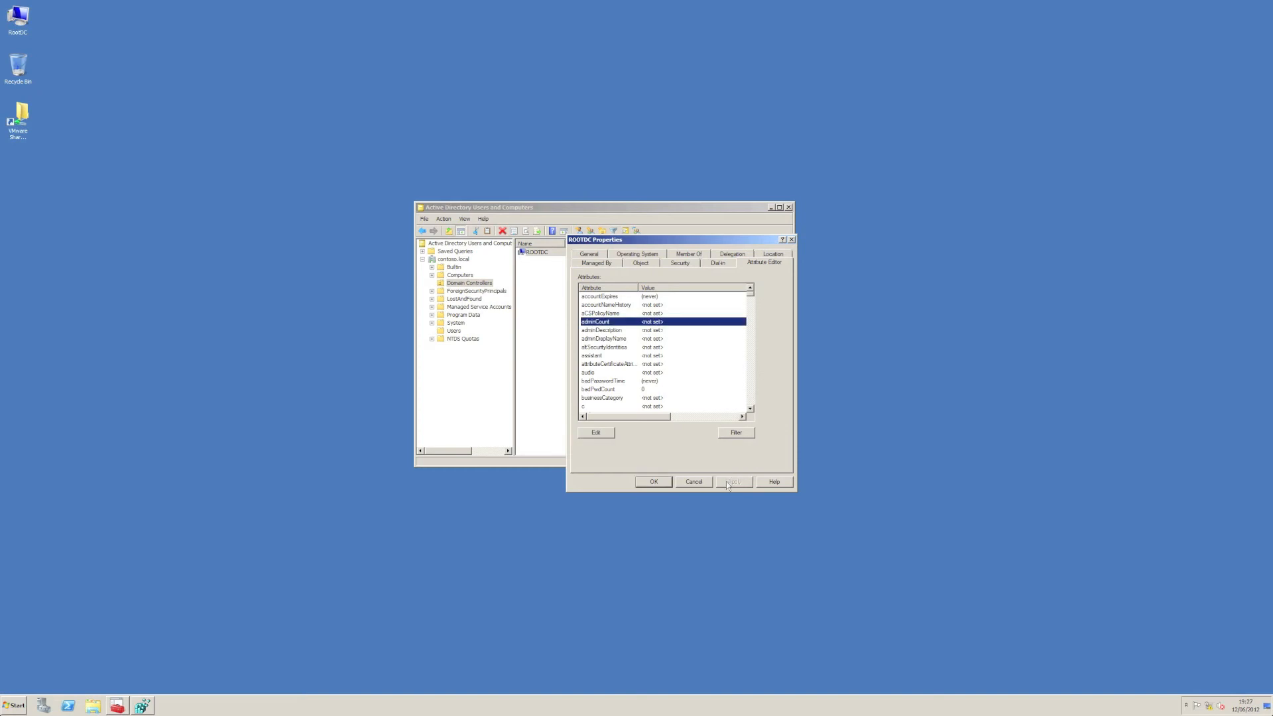
left_click(662, 483)
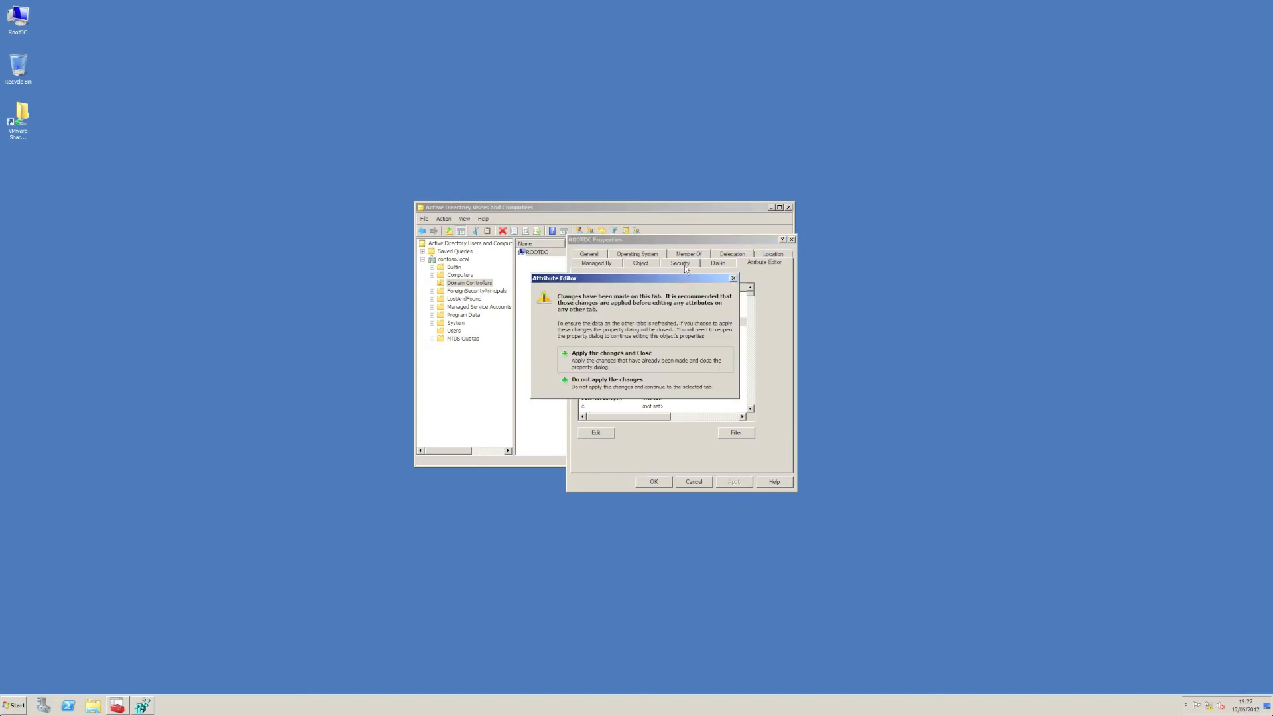
left_click(614, 361)
Step: Check the security principals in ROOTDC's properties again, and close the properties unchanged
right_click(554, 253)
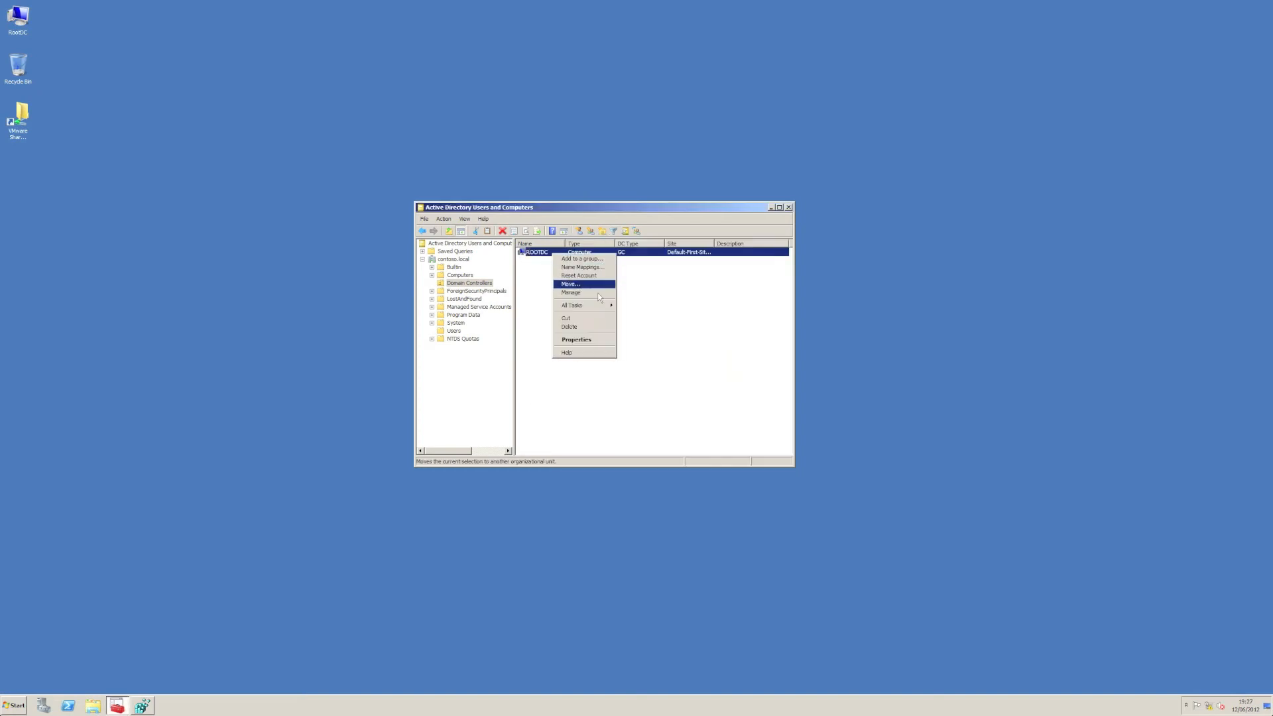
left_click(598, 341)
left_click(680, 262)
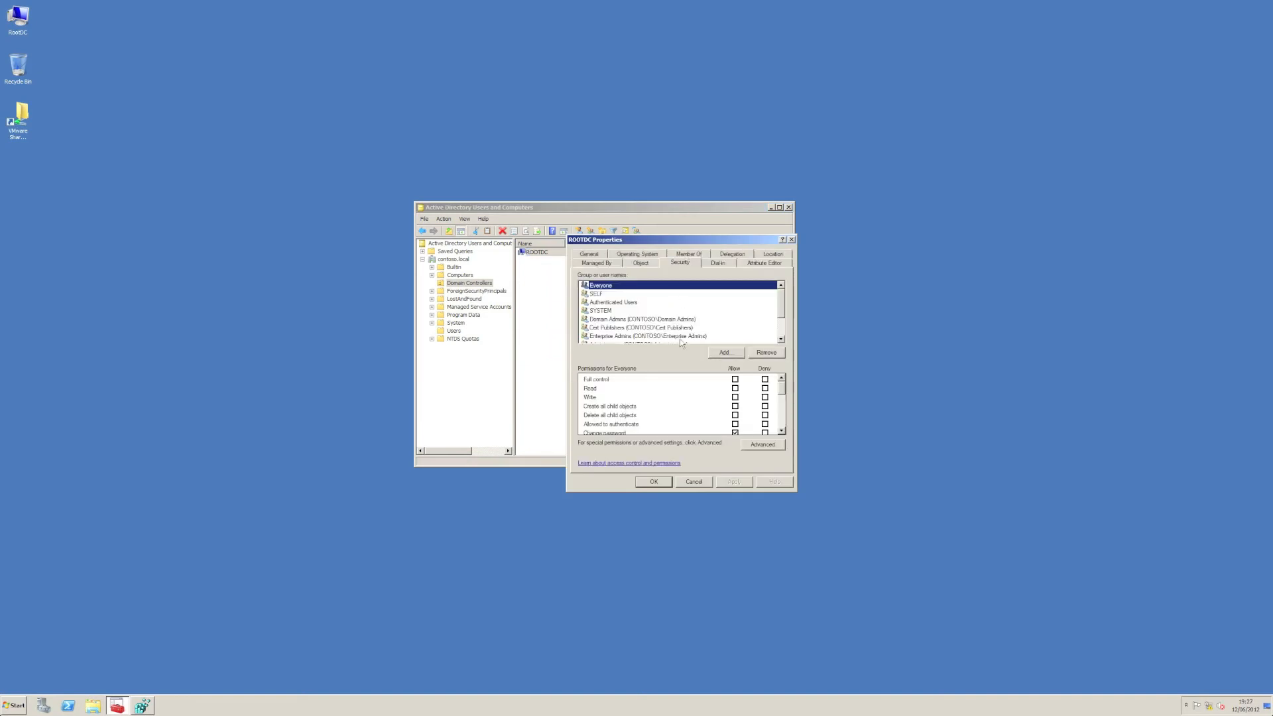
key("Escape")
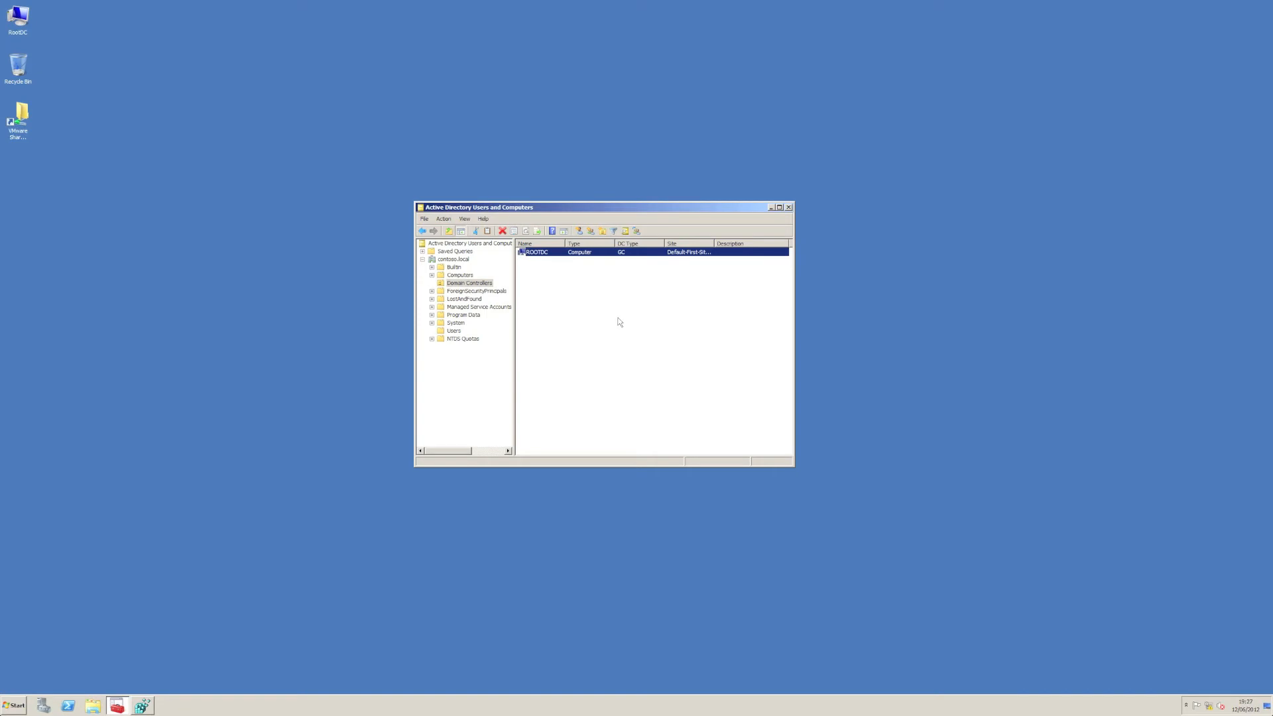
Step: Check that Advanced Features is enabled, and open the advanced security settings of the AdminSDHolder container under System
left_click(465, 219)
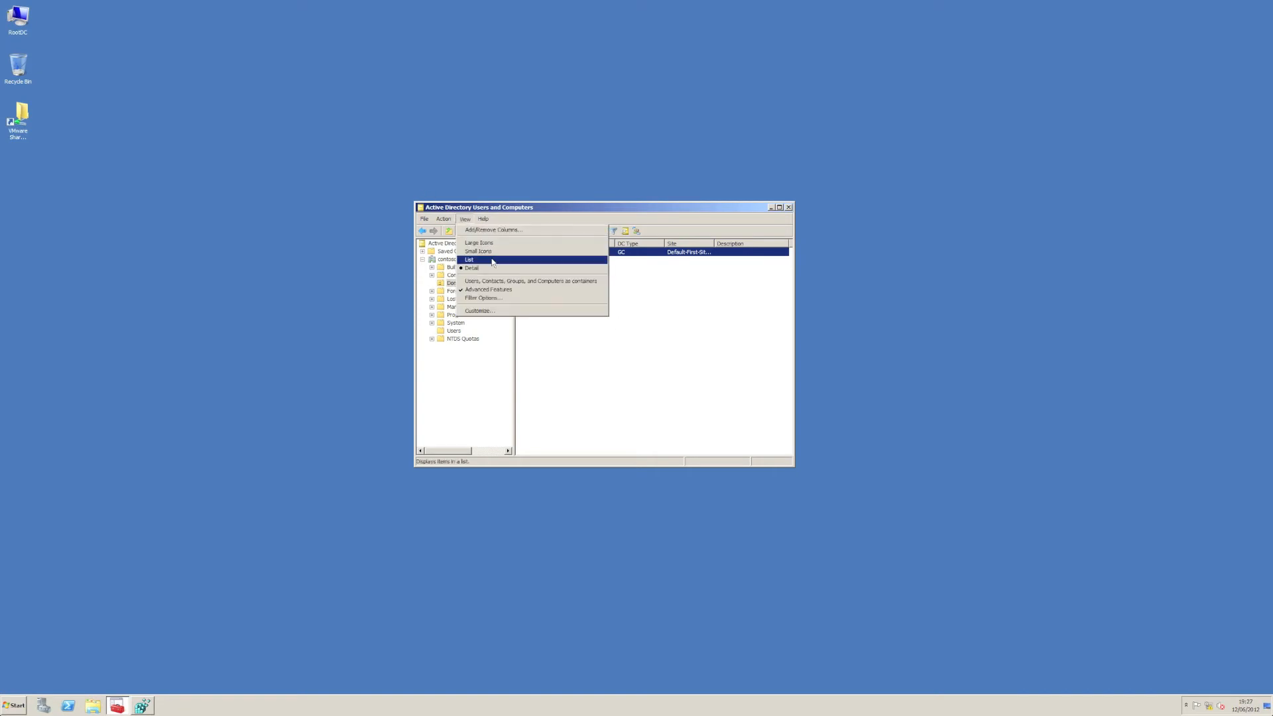
left_click(722, 374)
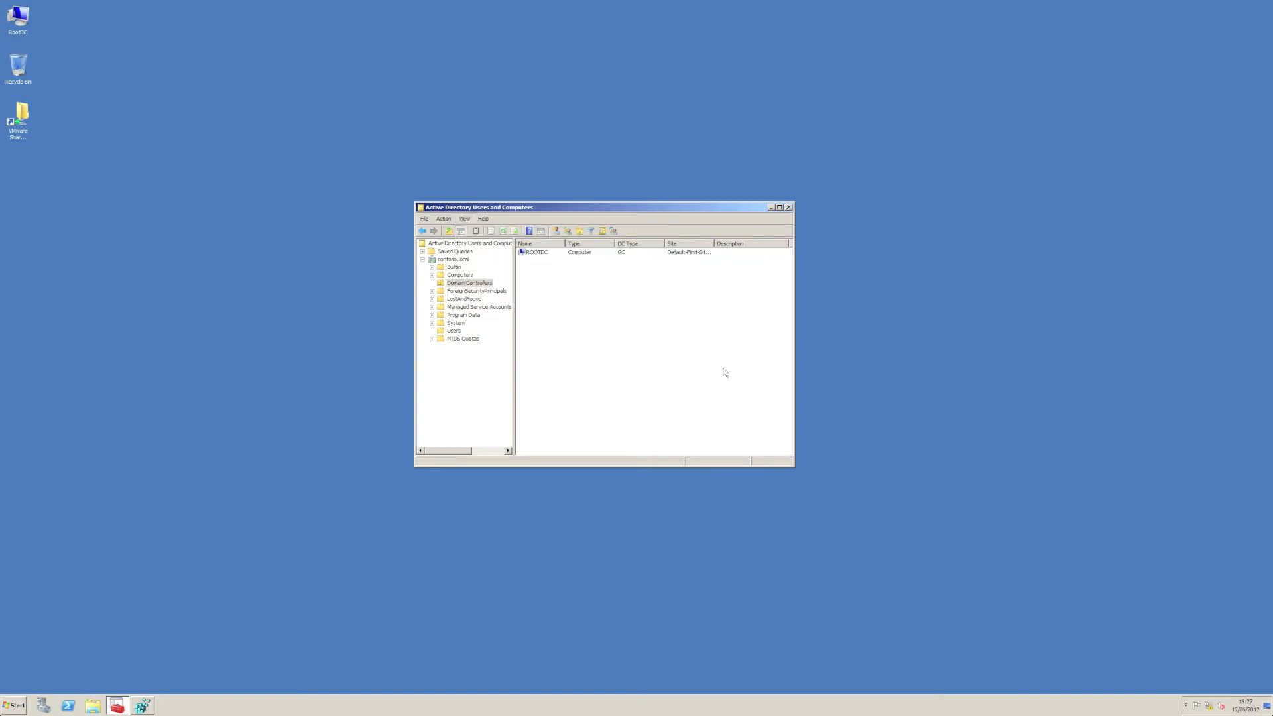
double_click(455, 323)
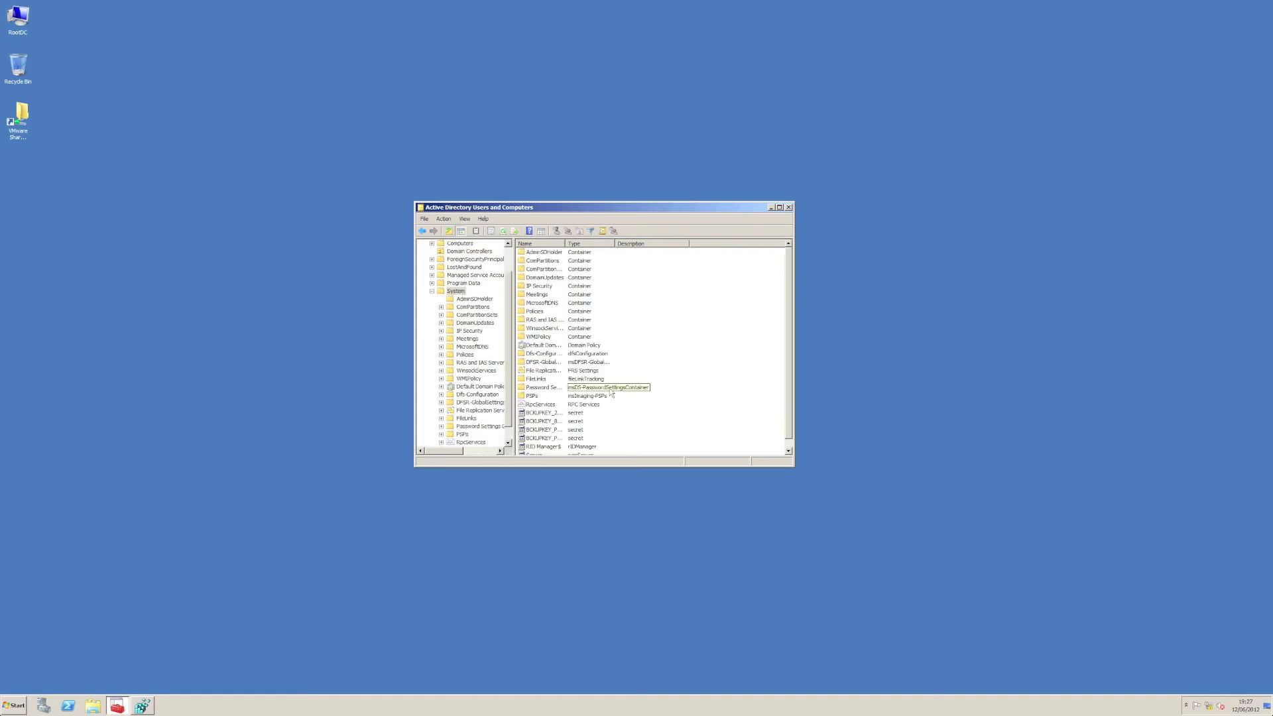
left_click(478, 299)
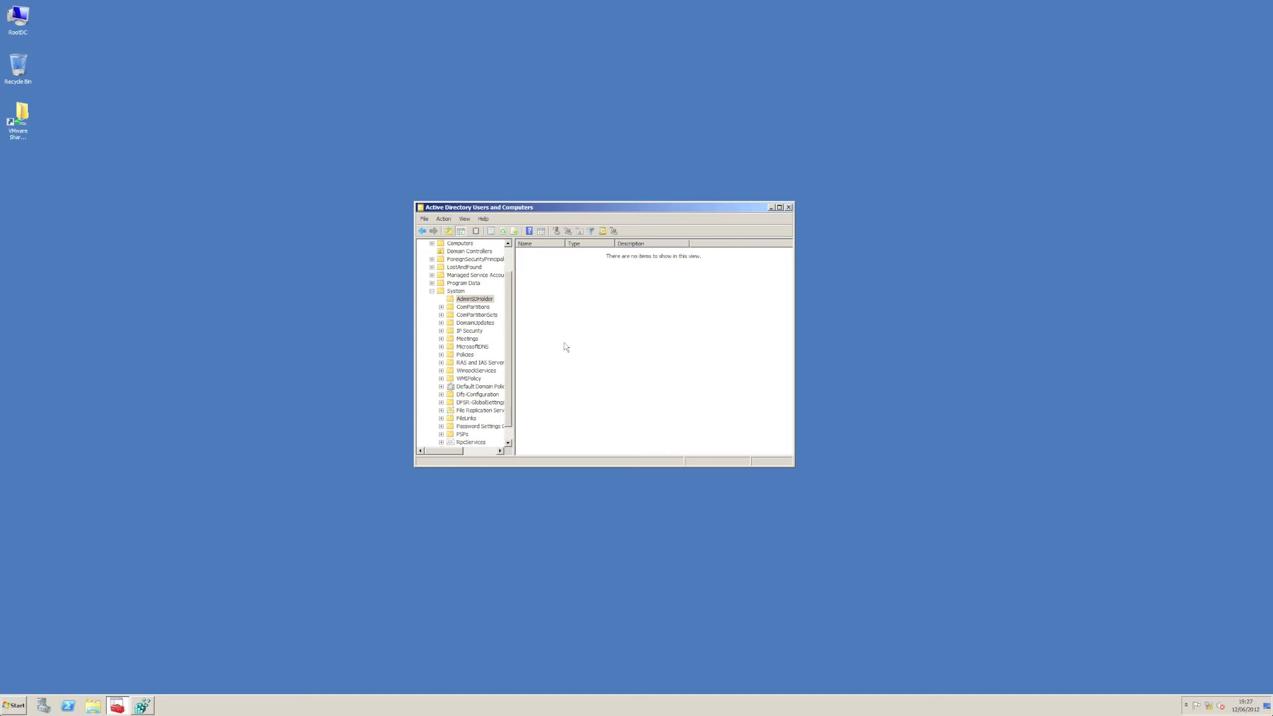
right_click(488, 300)
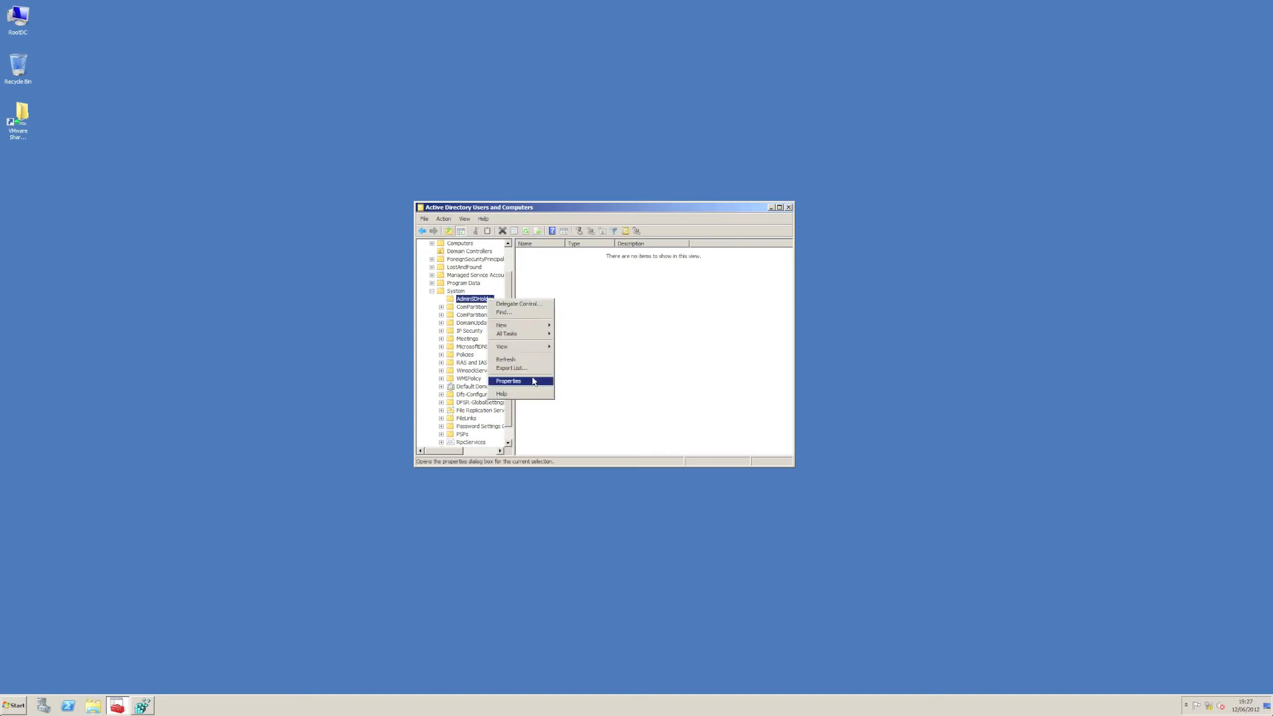
left_click(535, 381)
left_click(630, 255)
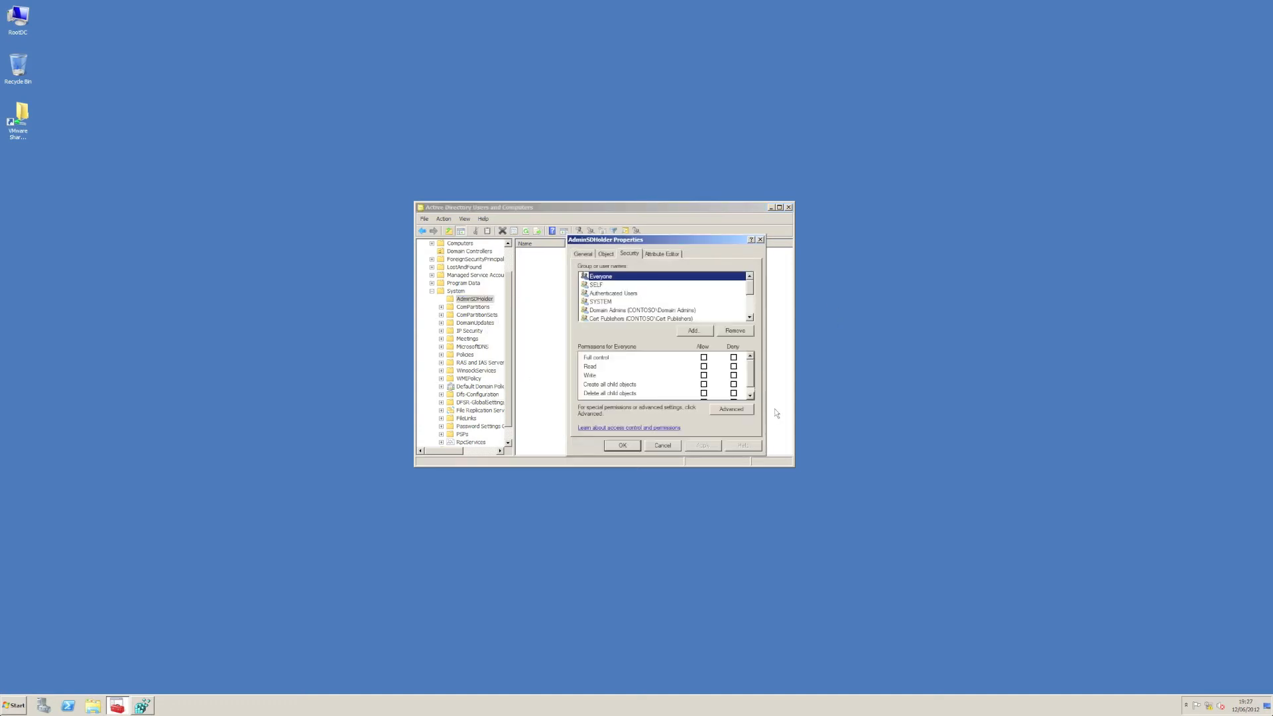
left_click(725, 411)
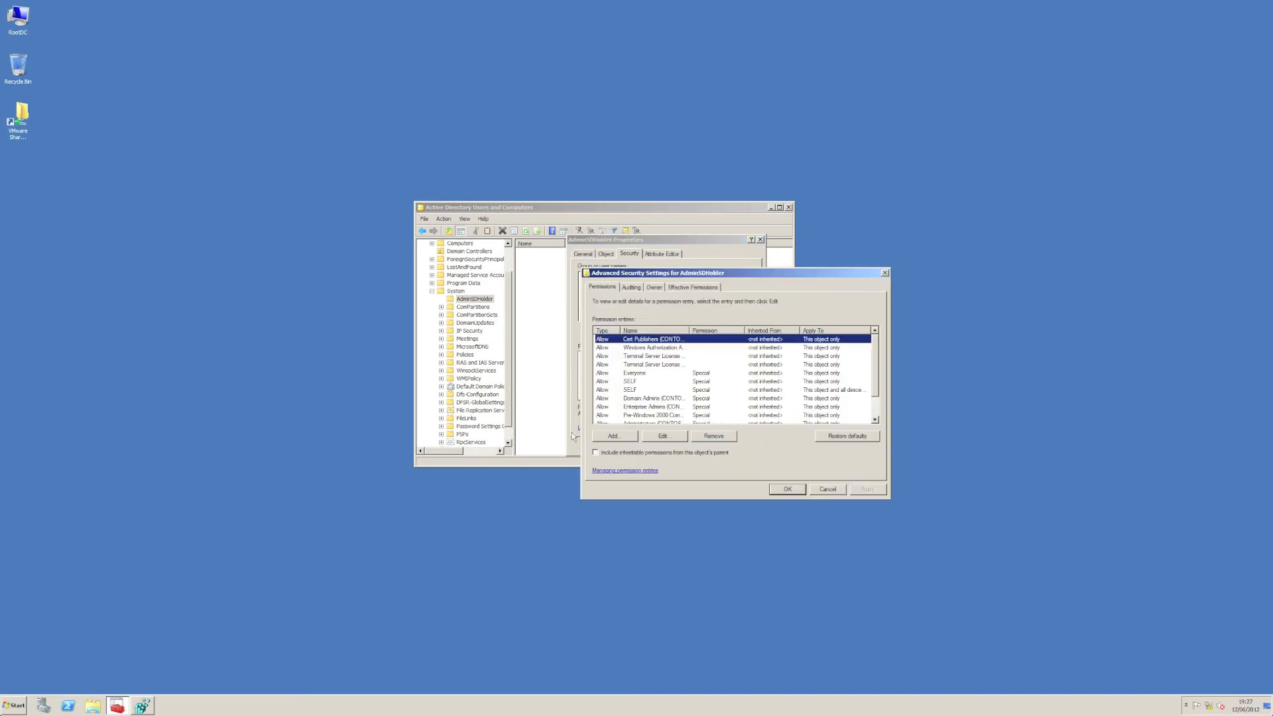
Step: Add a permission entry for TestGroup to AdminSDHolder, applied to Descendant Computer objects
left_click(613, 436)
type("TestGroup")
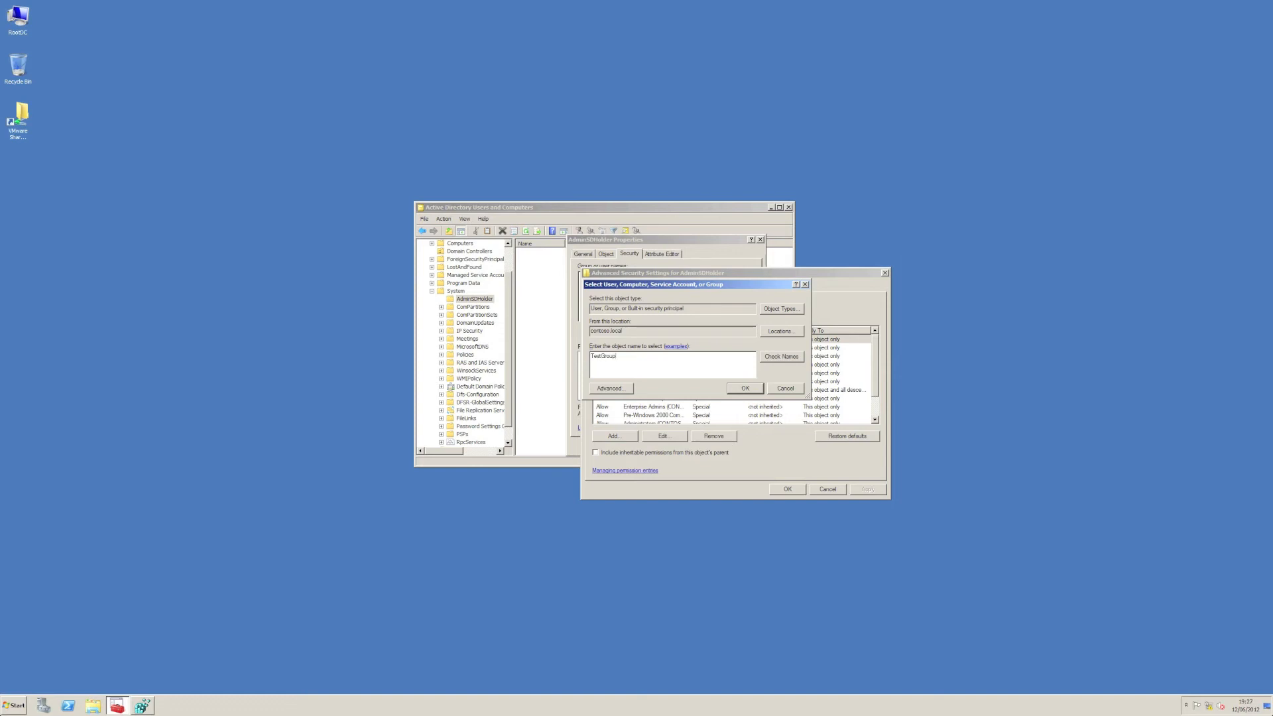
key("Return")
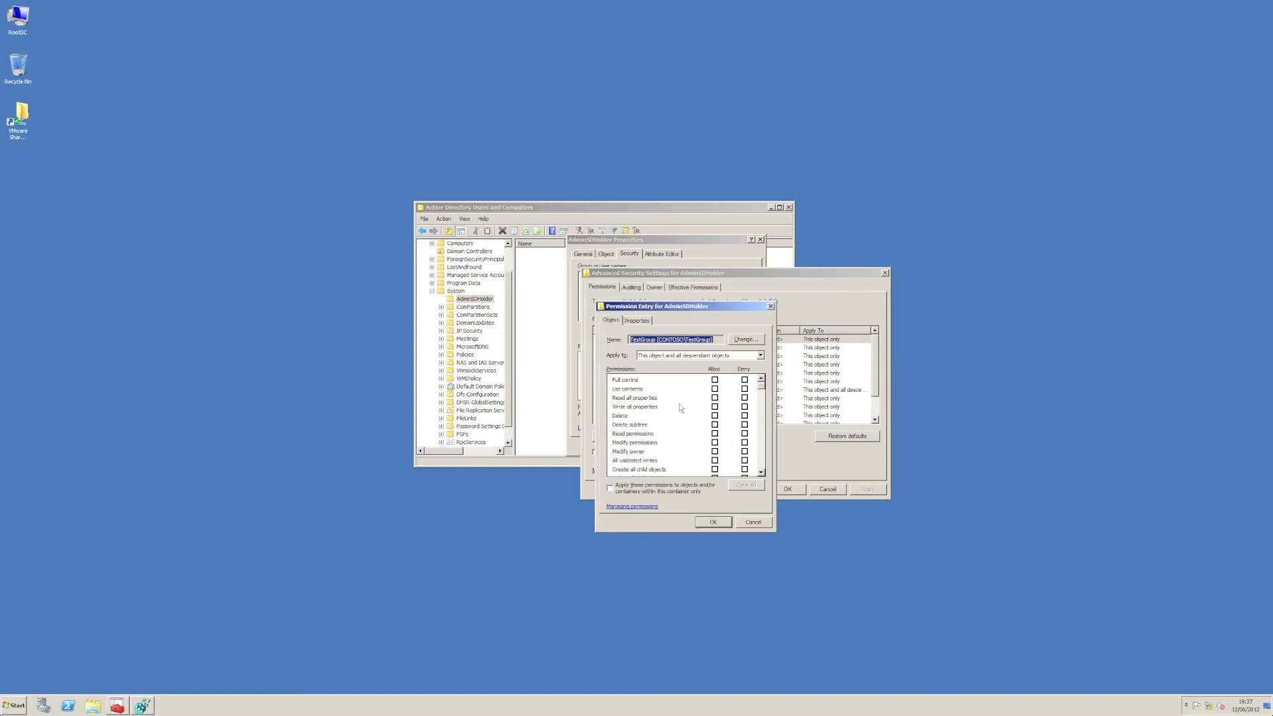
left_click(686, 357)
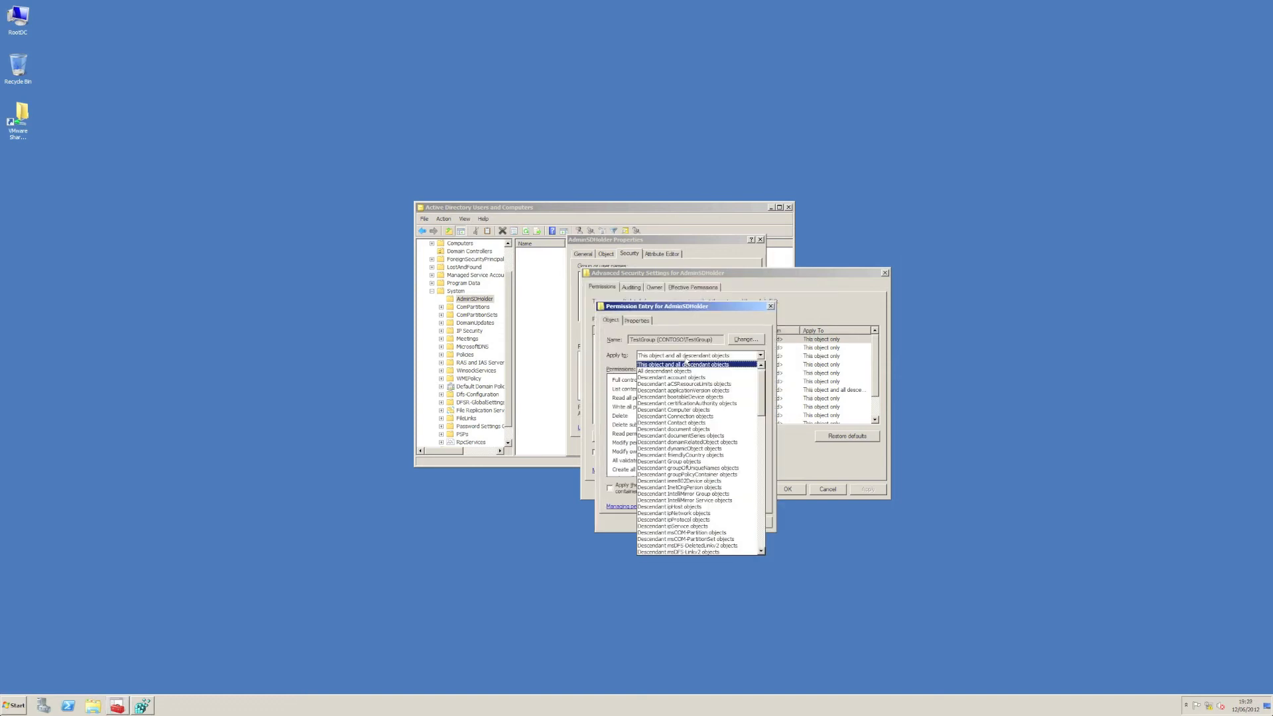
left_click(714, 411)
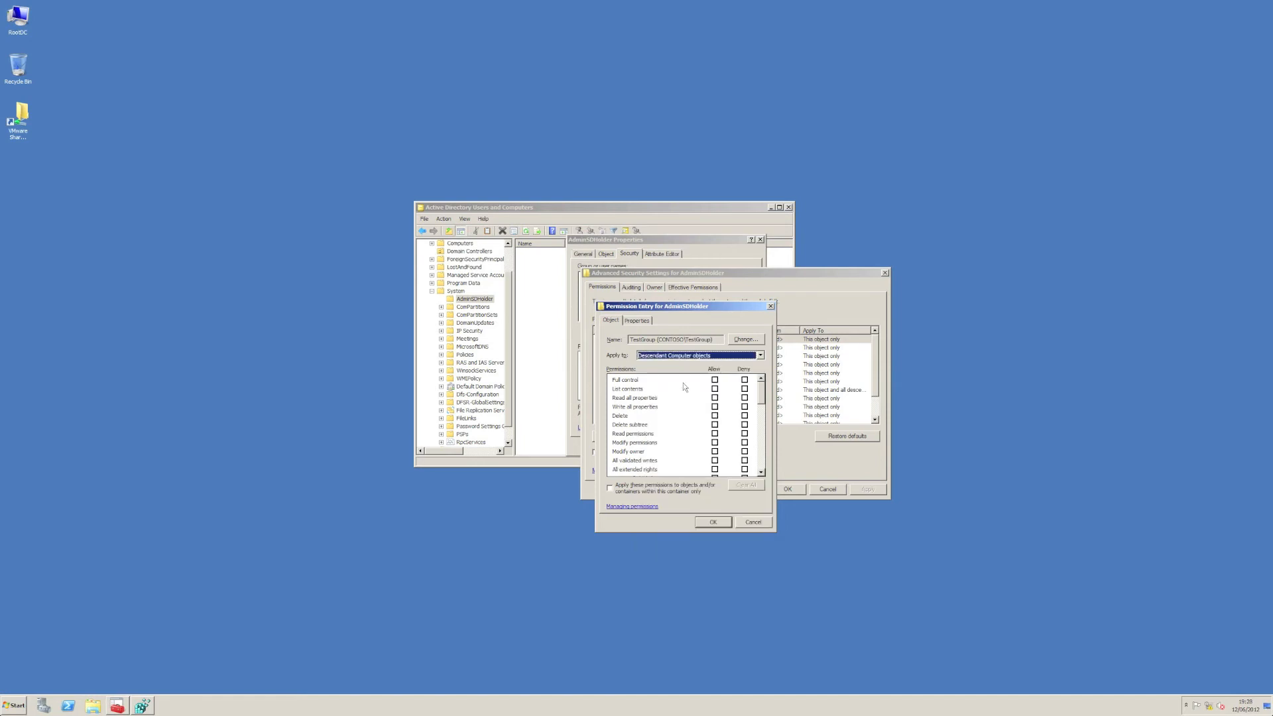
Step: Allow TestGroup the "Allowed to authenticate" permission in the new entry, and save AdminSDHolder's advanced security settings
left_click_drag(761, 402, 761, 472)
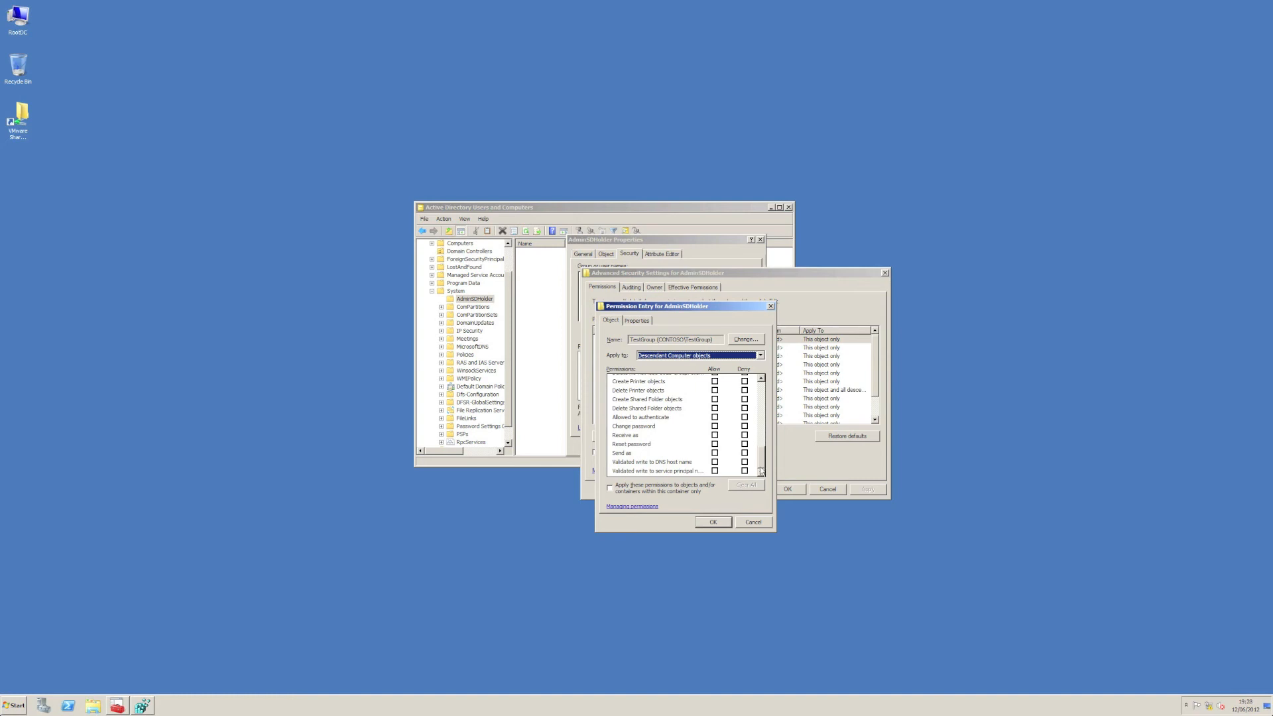
left_click(715, 417)
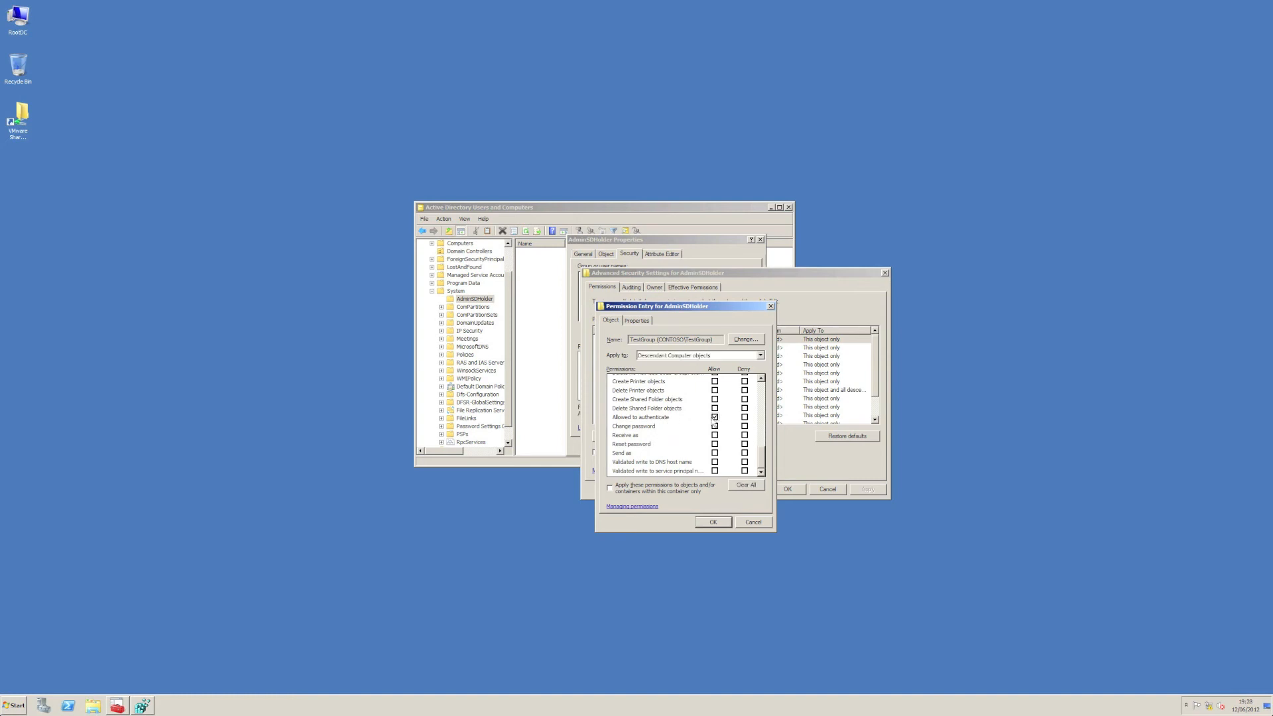
left_click(710, 523)
left_click(788, 489)
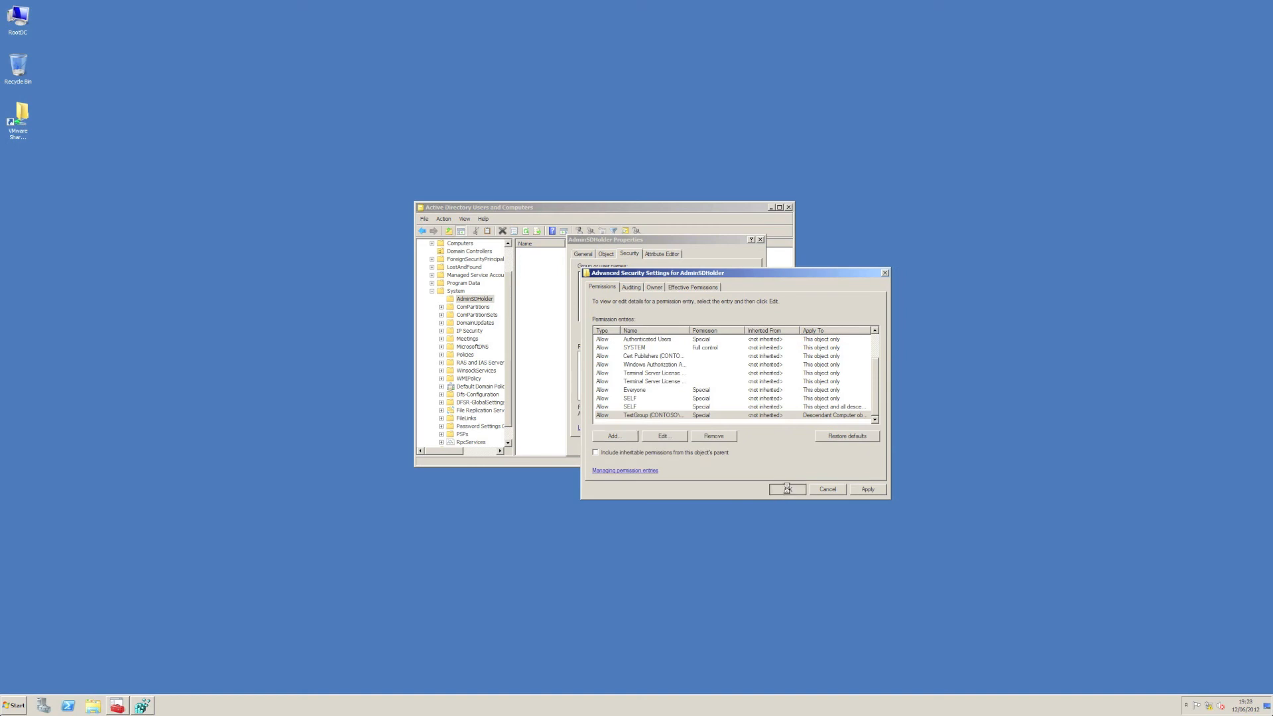
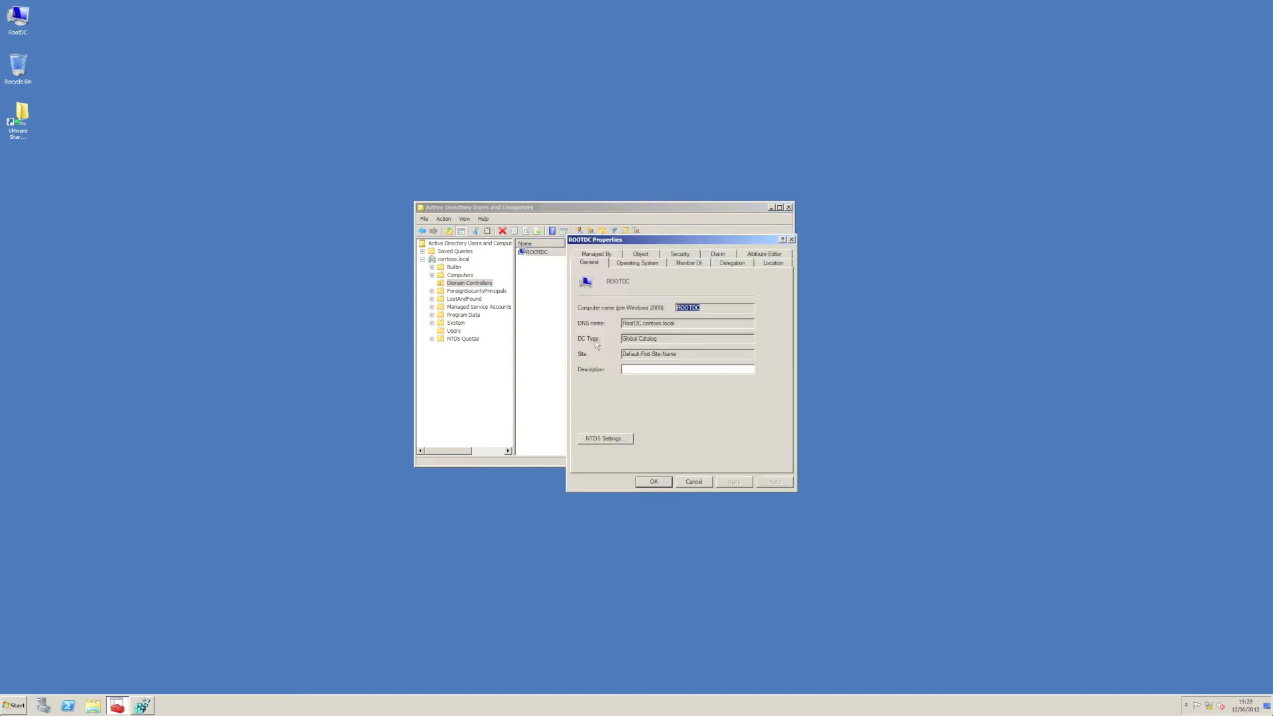
Step: Clear the adminCount attribute of ROOTDC, apply the change, and close its properties
left_click(777, 256)
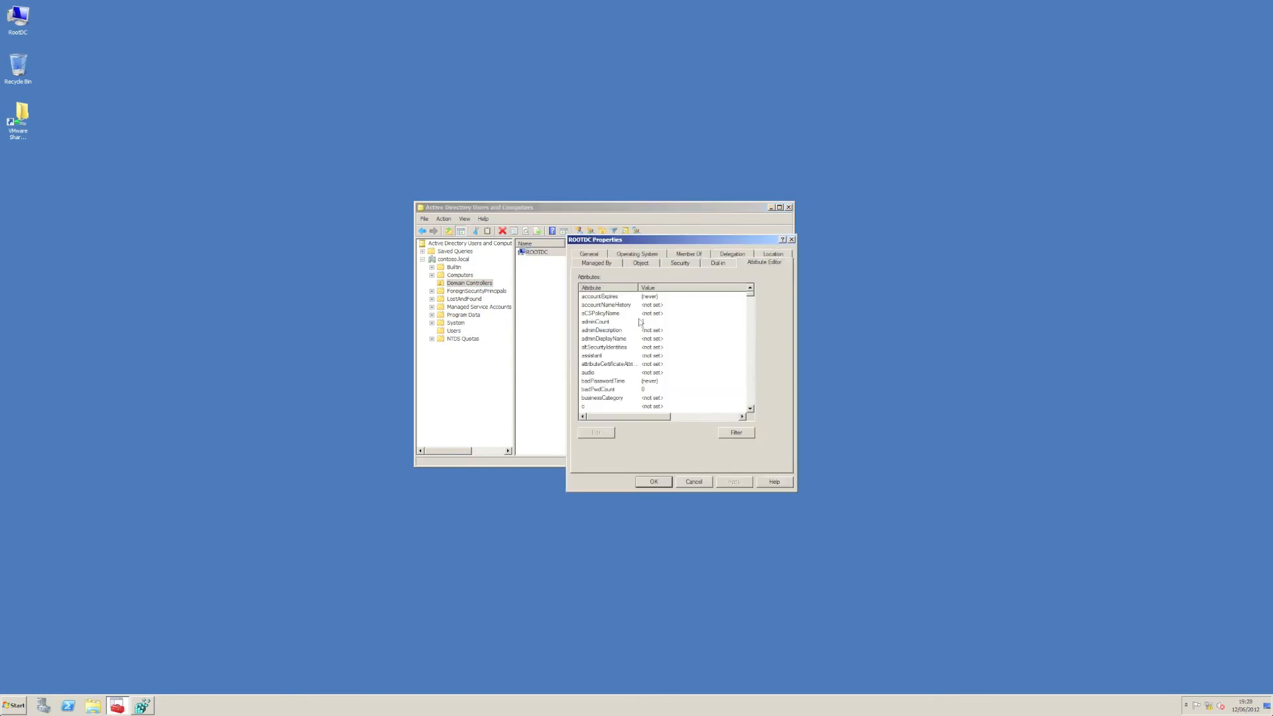
left_click(609, 323)
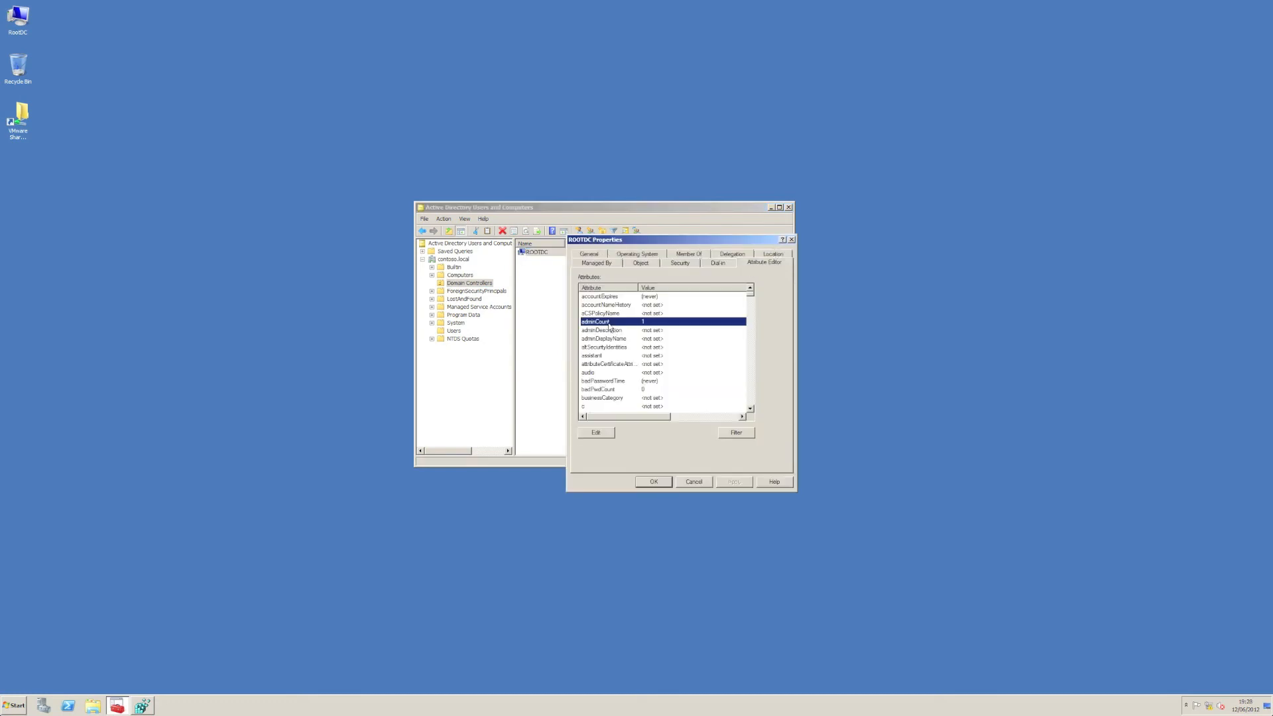
left_click(593, 437)
left_click(604, 385)
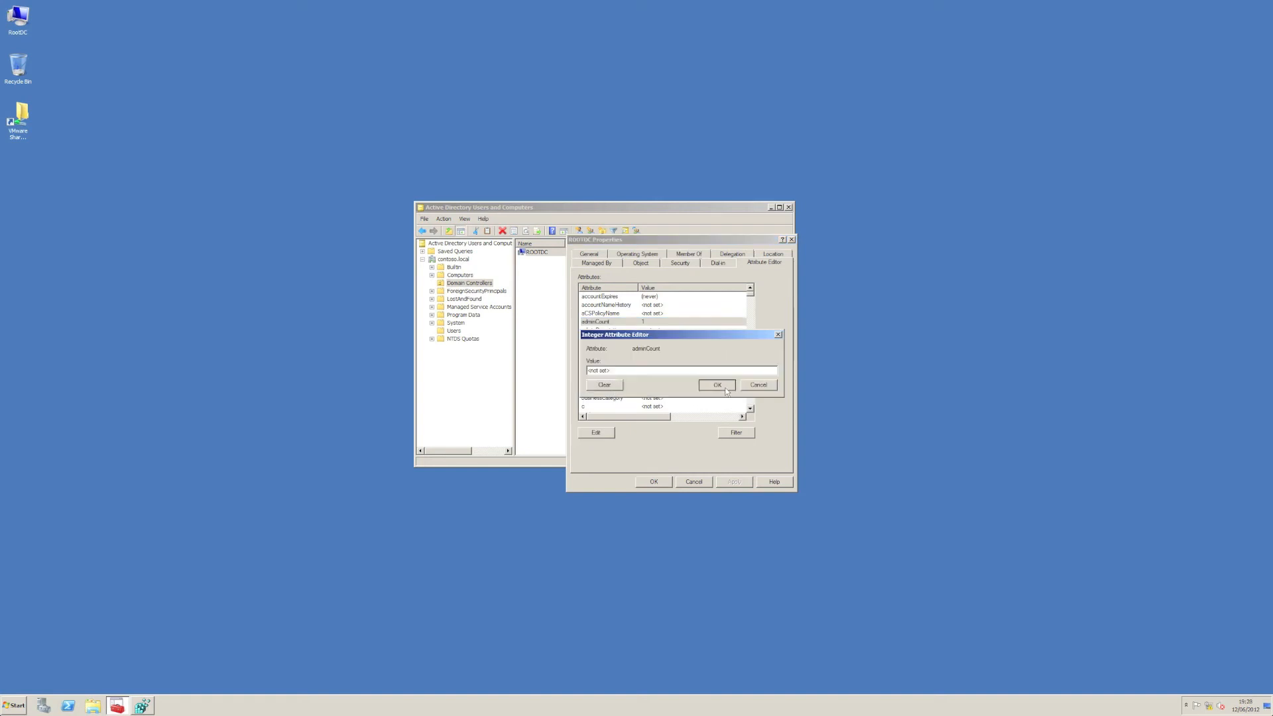
left_click(717, 385)
left_click(735, 483)
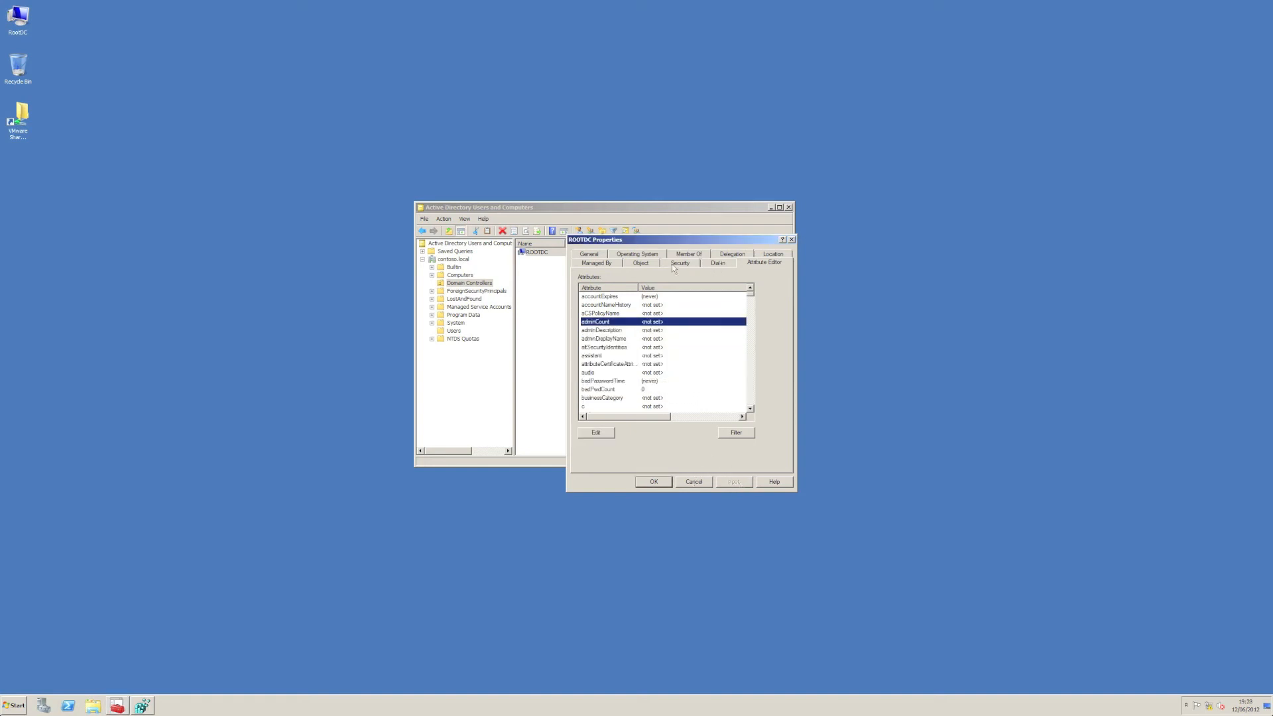
left_click(673, 266)
left_click(631, 366)
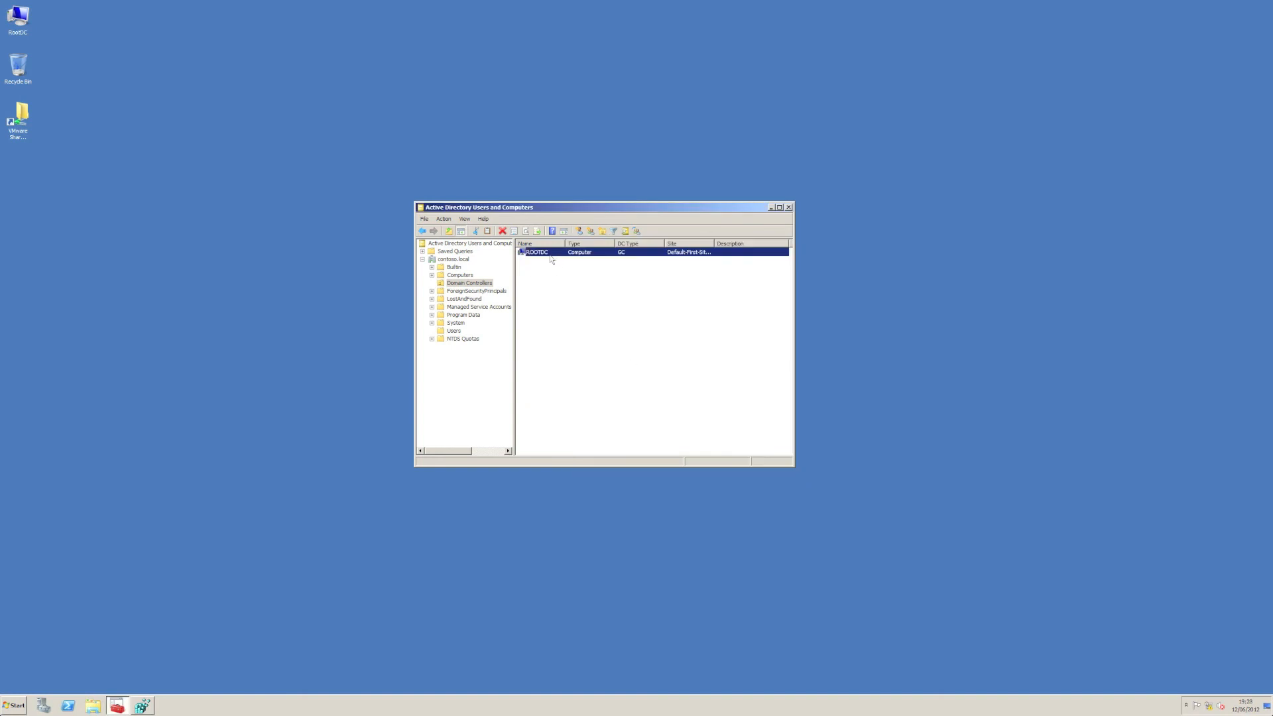
Step: Add TestGroup to ROOTDC's security permissions, allow it "Allowed to authenticate", and save the properties
right_click(550, 255)
left_click(583, 341)
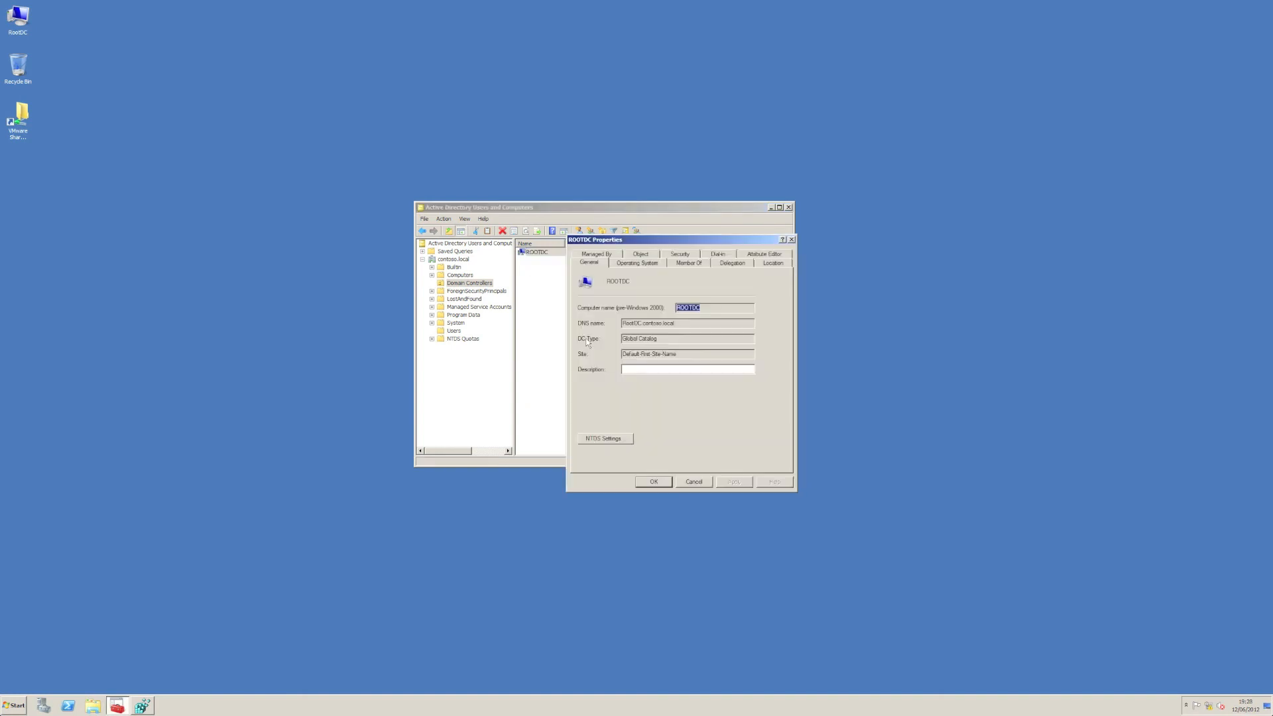
left_click(679, 255)
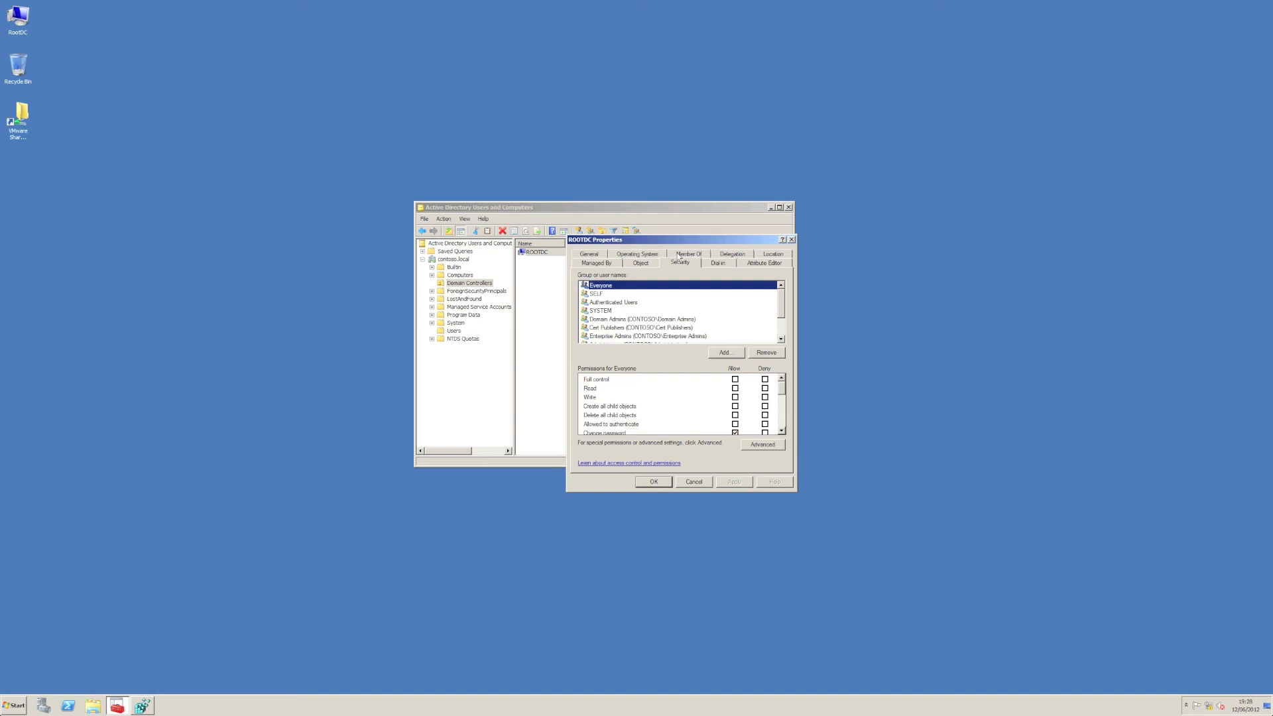
left_click(723, 354)
type("TestGroup")
key("Return")
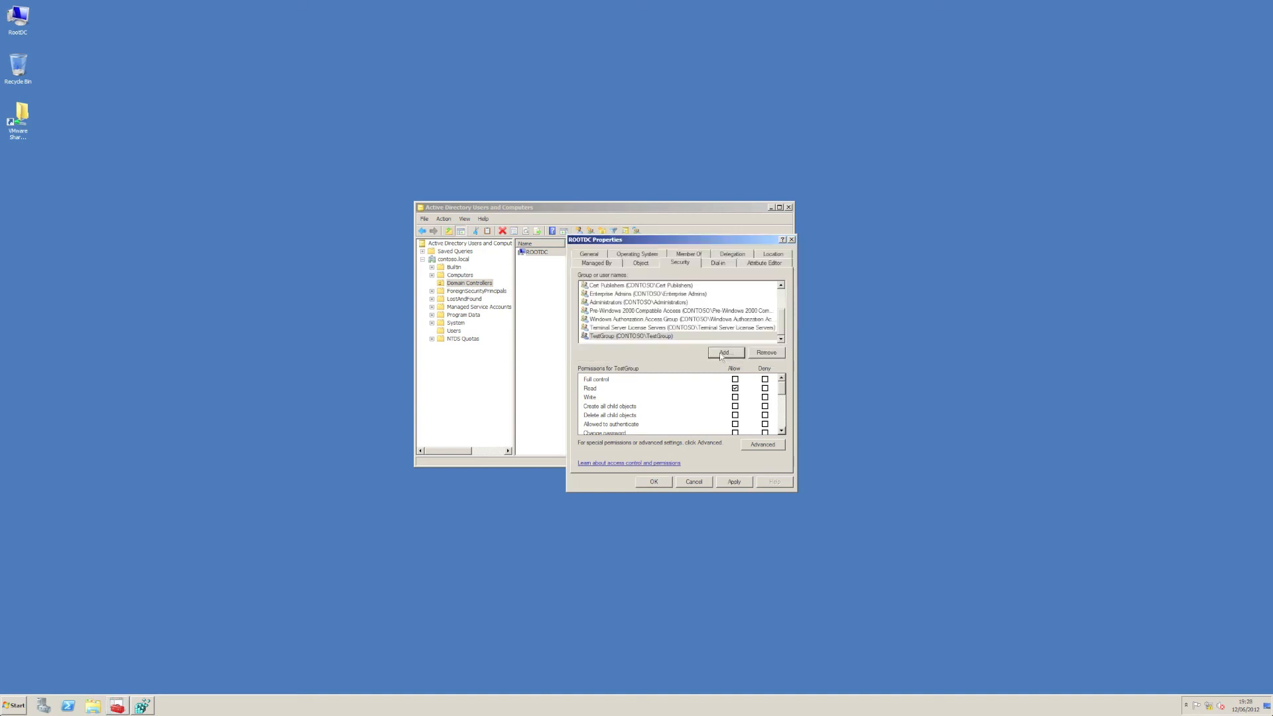
left_click(735, 424)
left_click(734, 483)
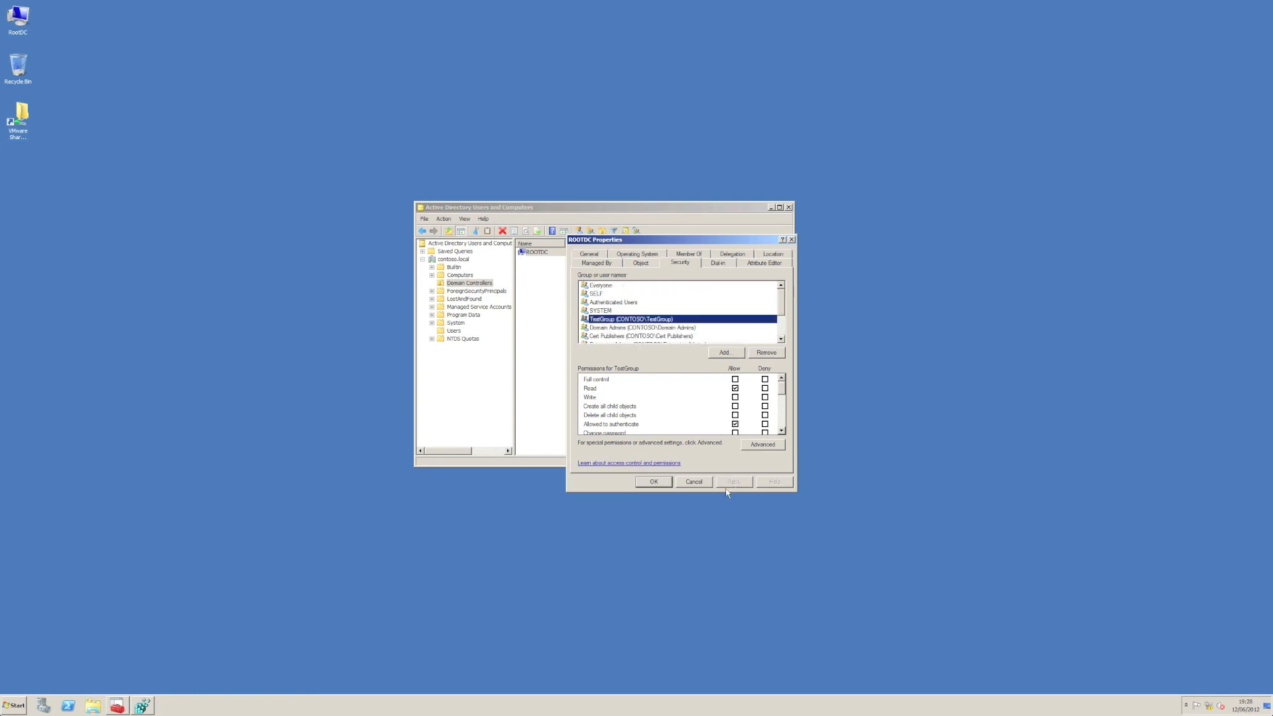
left_click(652, 483)
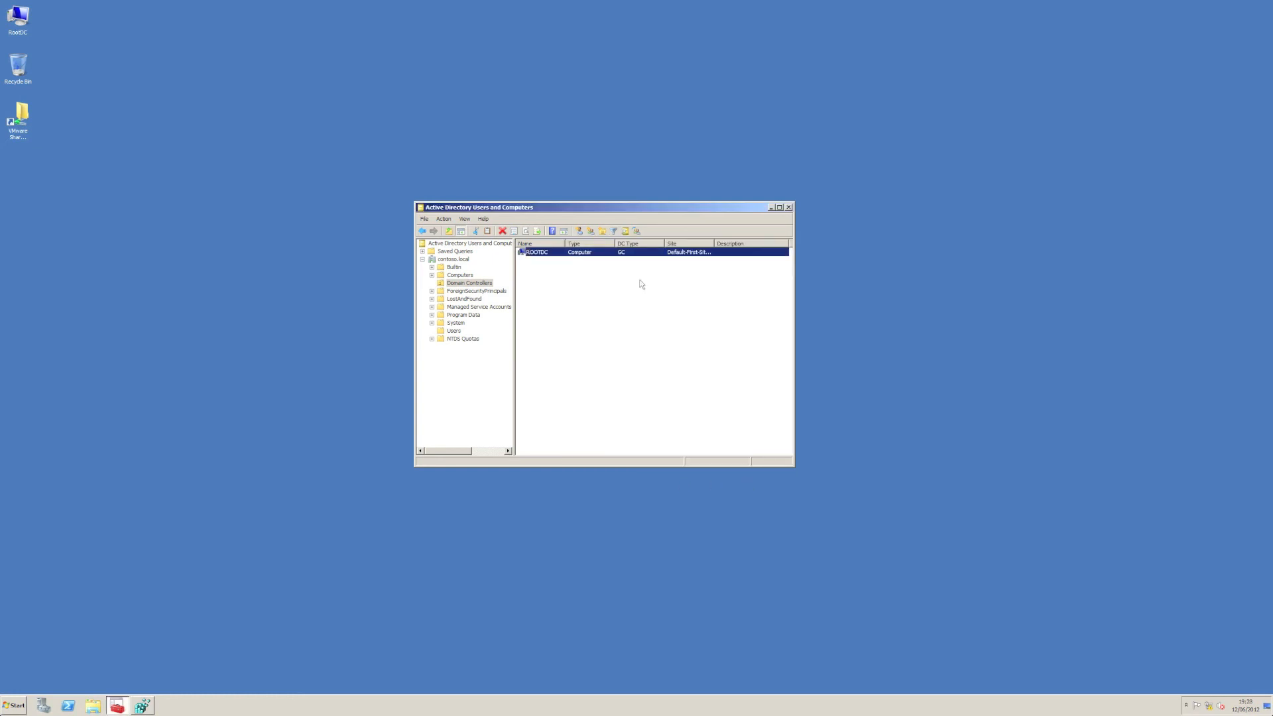
Step: Check the adminCount attribute in ROOTDC's properties, close them unchanged, and check the system clock
double_click(597, 256)
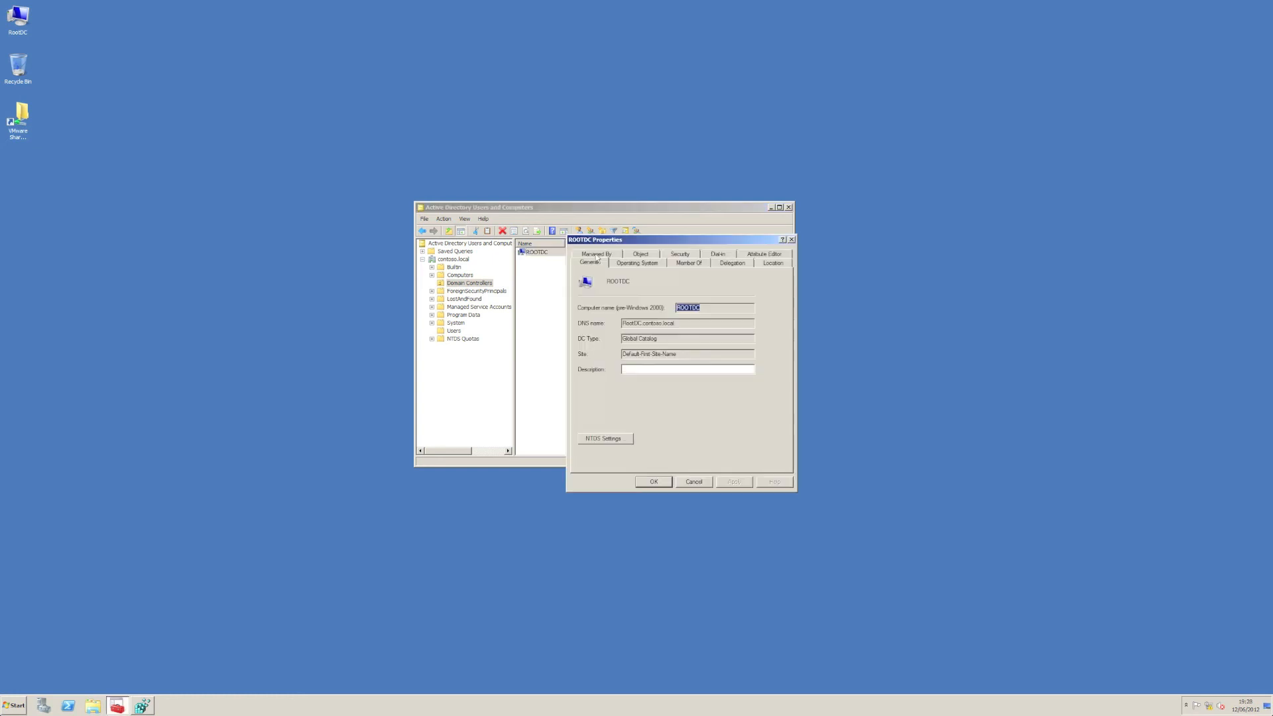
left_click(760, 256)
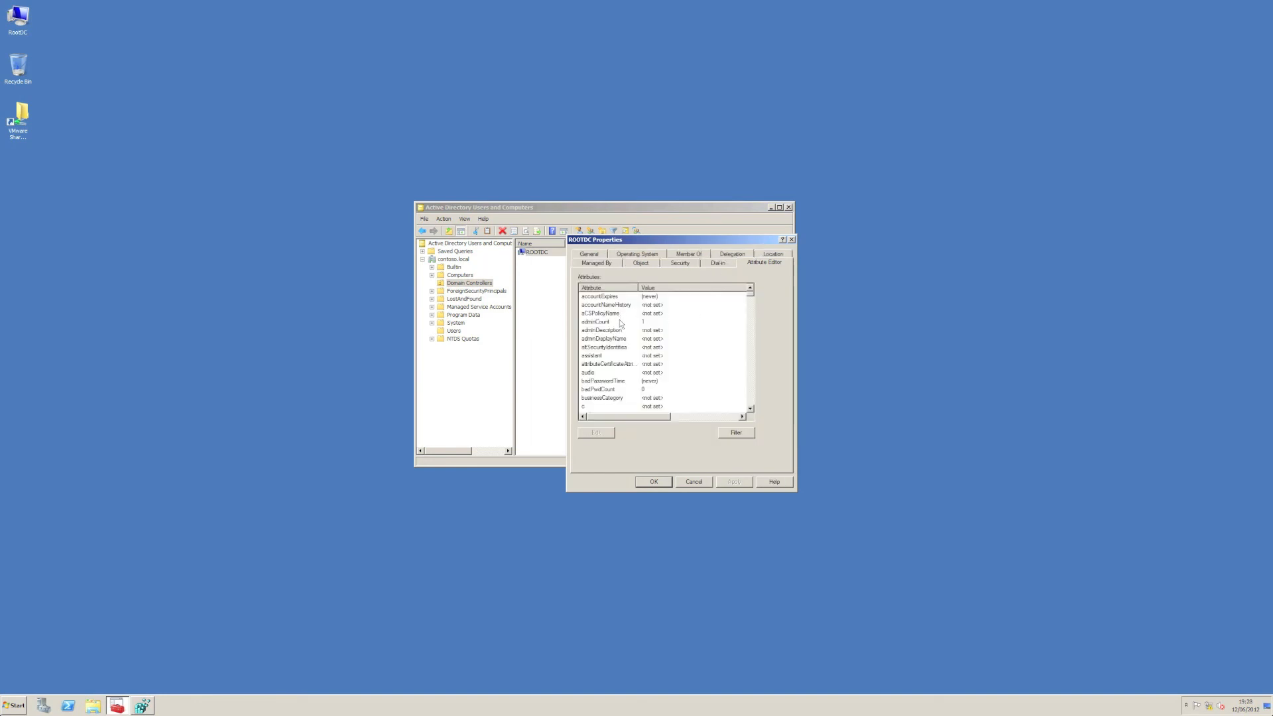
left_click(689, 481)
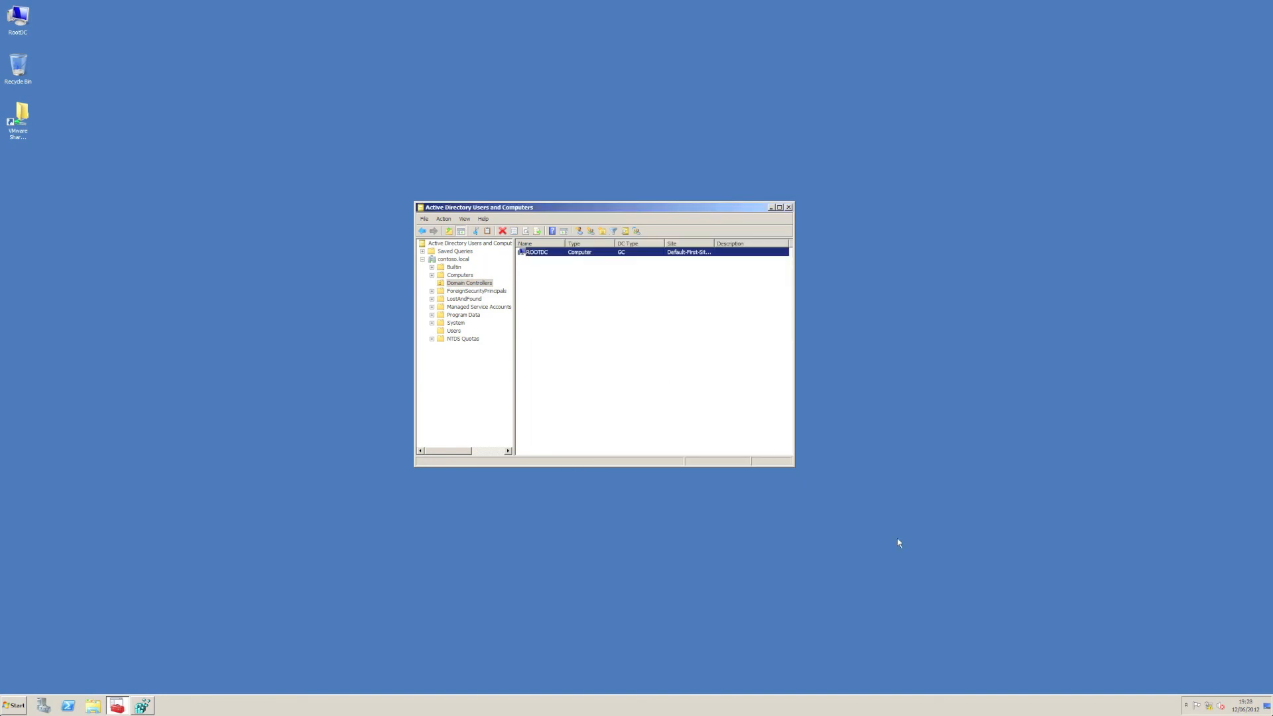
left_click(1246, 708)
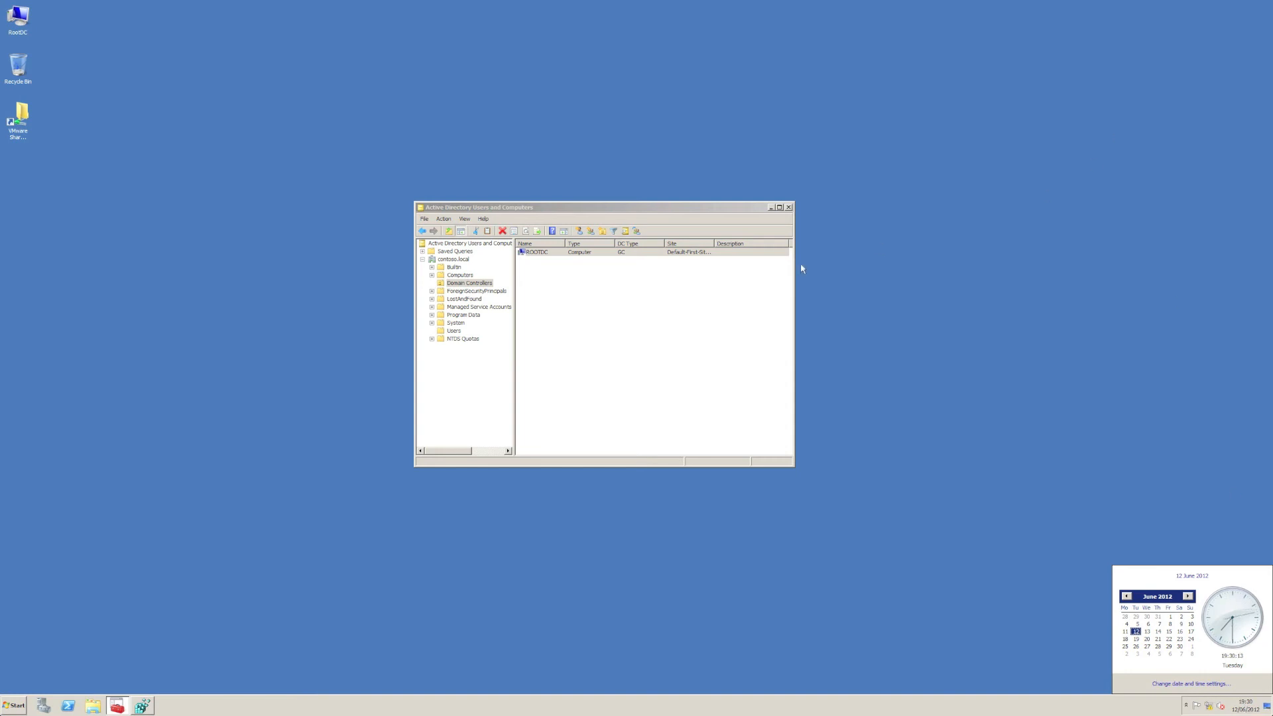
Step: Reopen ROOTDC's properties and examine the permissions assigned to TestGroup, down to Special permissions
left_click(552, 272)
right_click(534, 253)
left_click(558, 339)
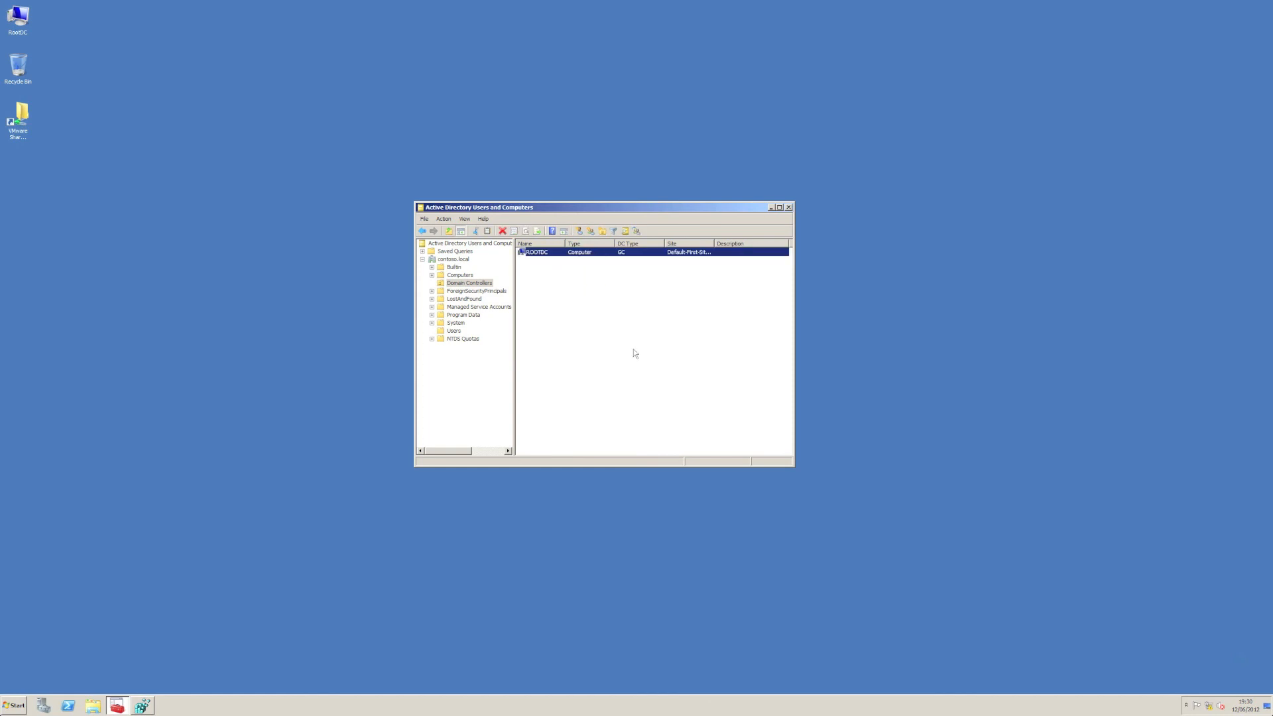
left_click(635, 353)
right_click(541, 254)
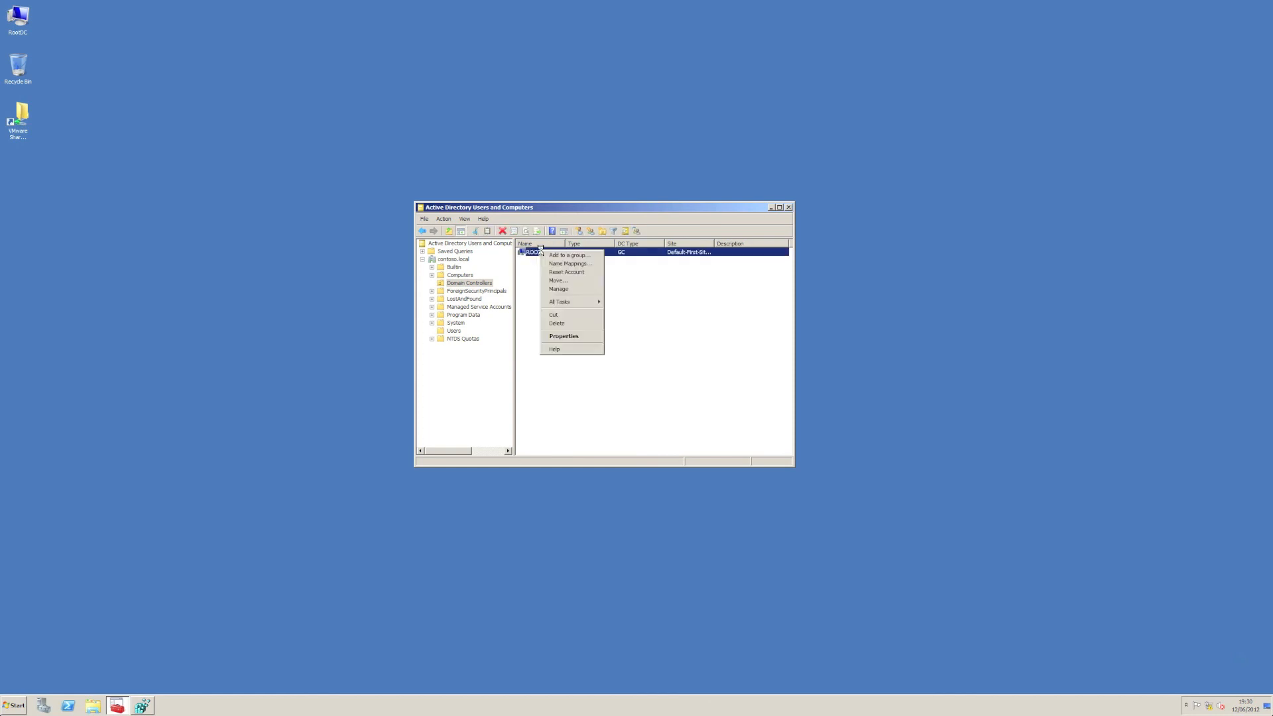
left_click(587, 337)
left_click(677, 256)
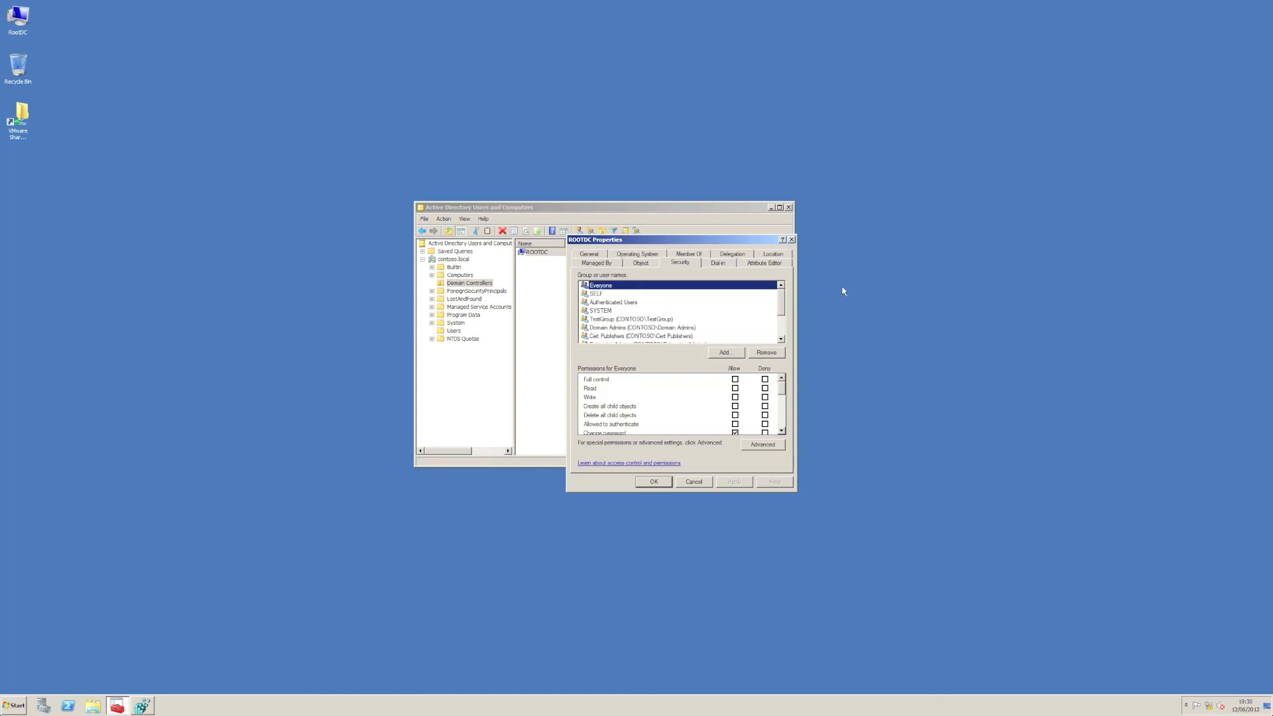
left_click(649, 321)
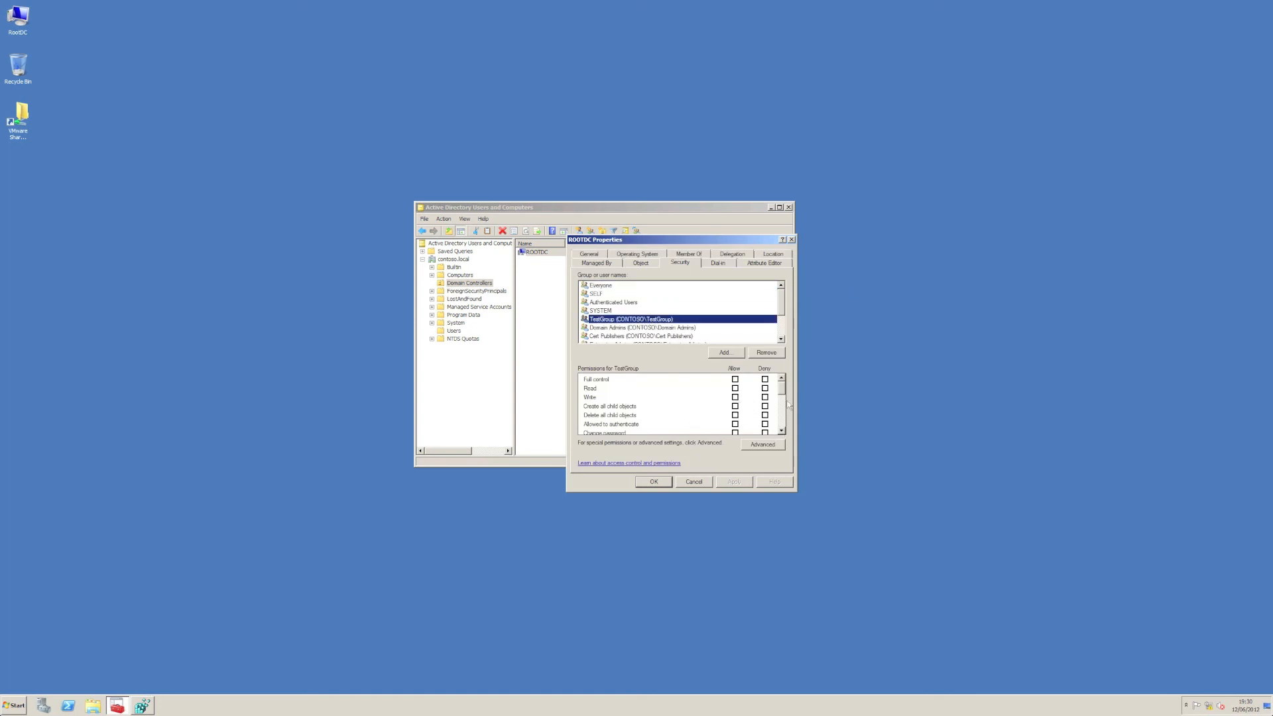
left_click_drag(785, 396, 785, 430)
left_click(613, 431)
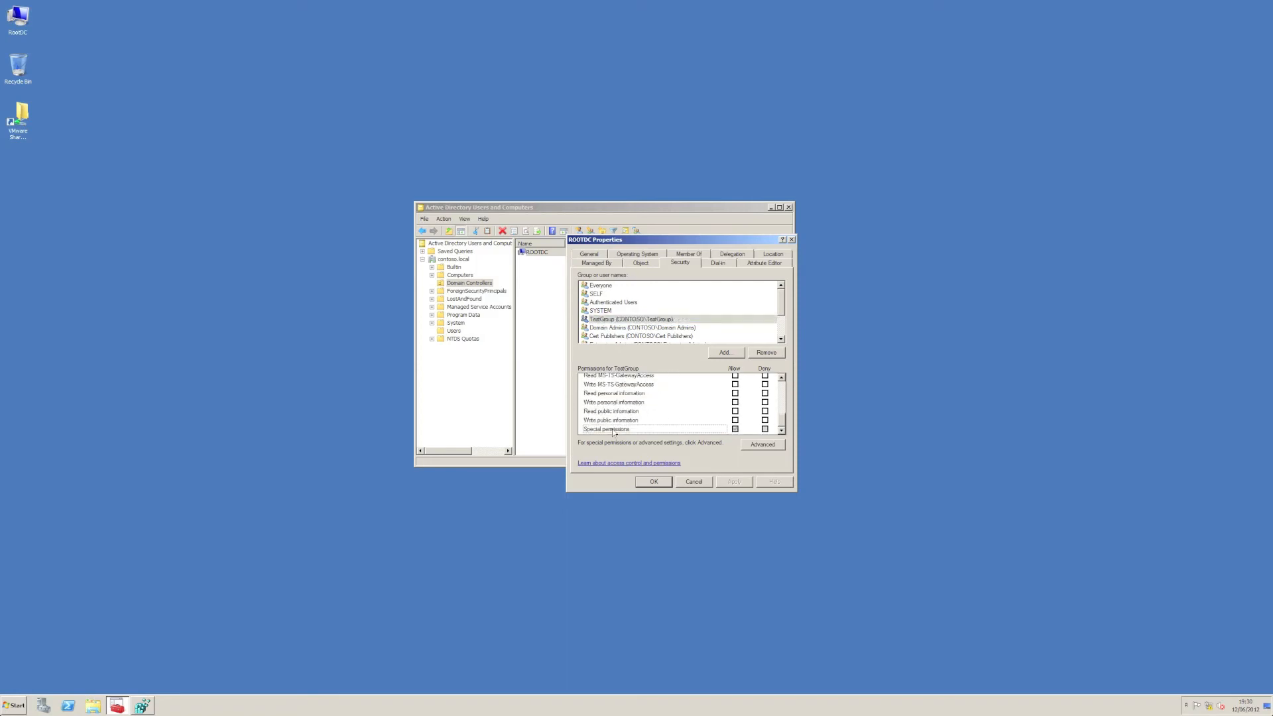
Step: Inspect TestGroup's permission entry in ROOTDC's advanced security settings, and close the entry, settings and properties unchanged
left_click(761, 446)
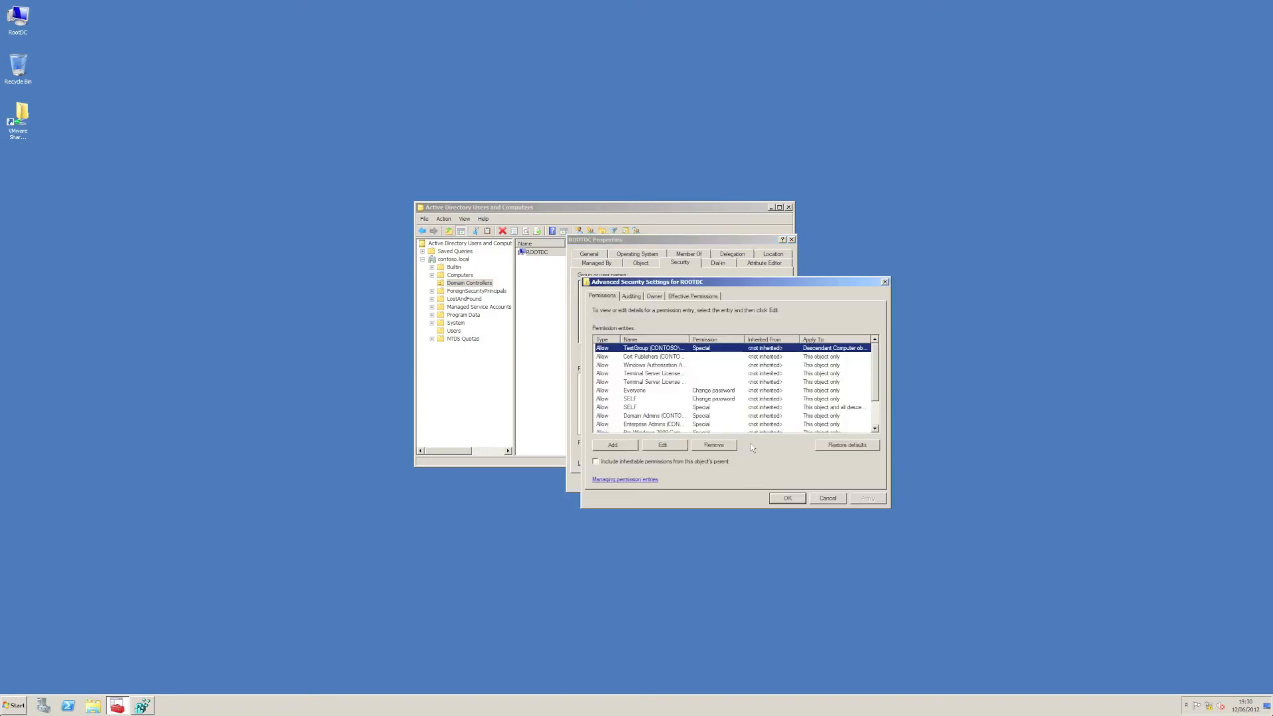
left_click(662, 447)
left_click_drag(761, 461, 764, 390)
key("Escape")
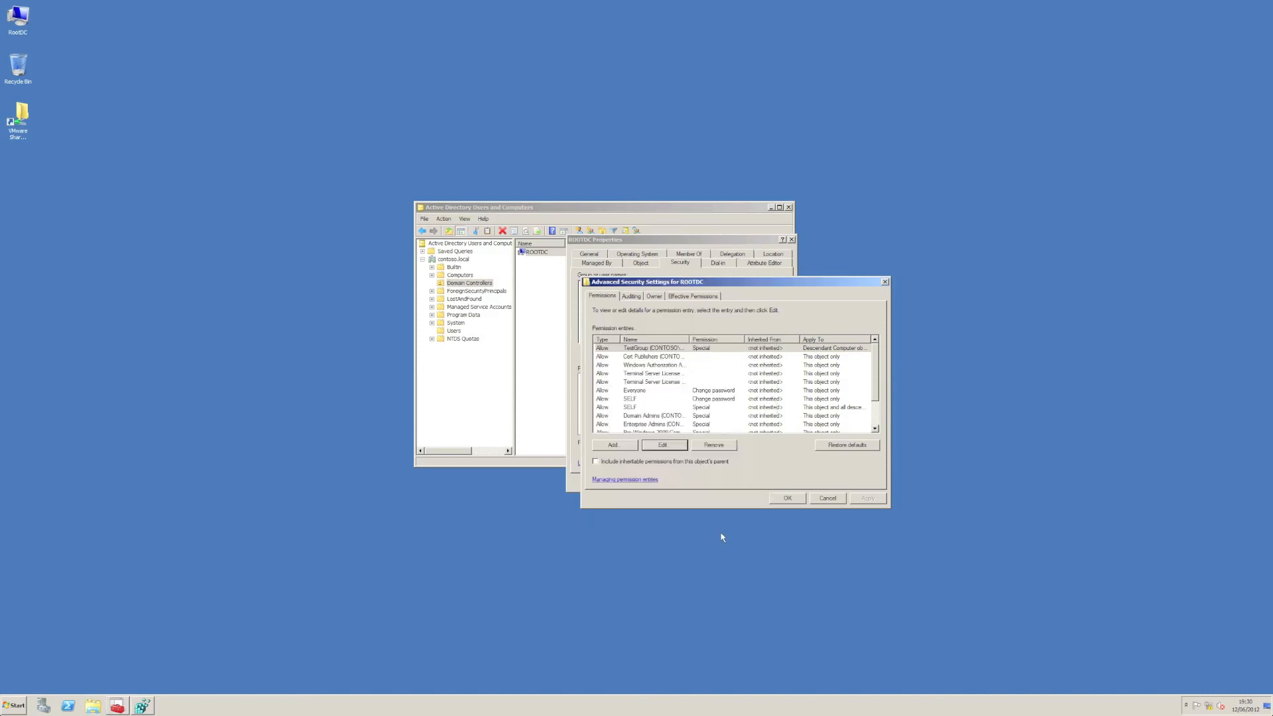
key("Escape")
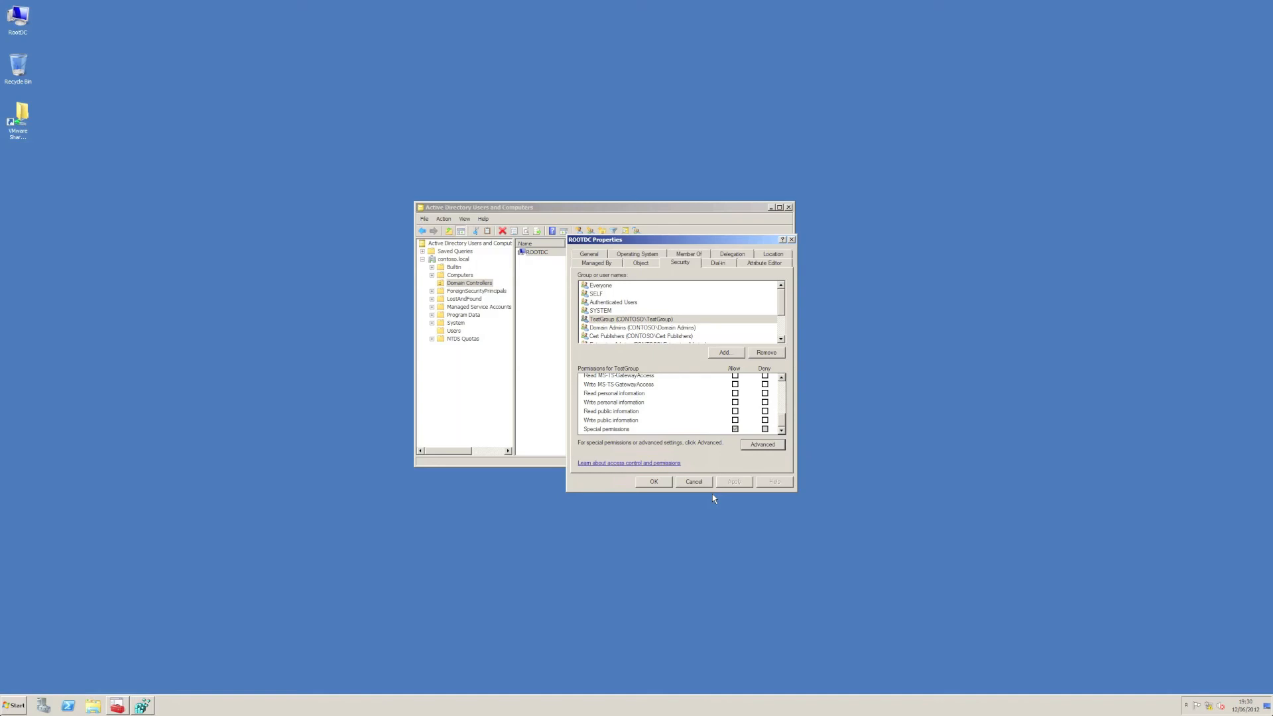
left_click(695, 482)
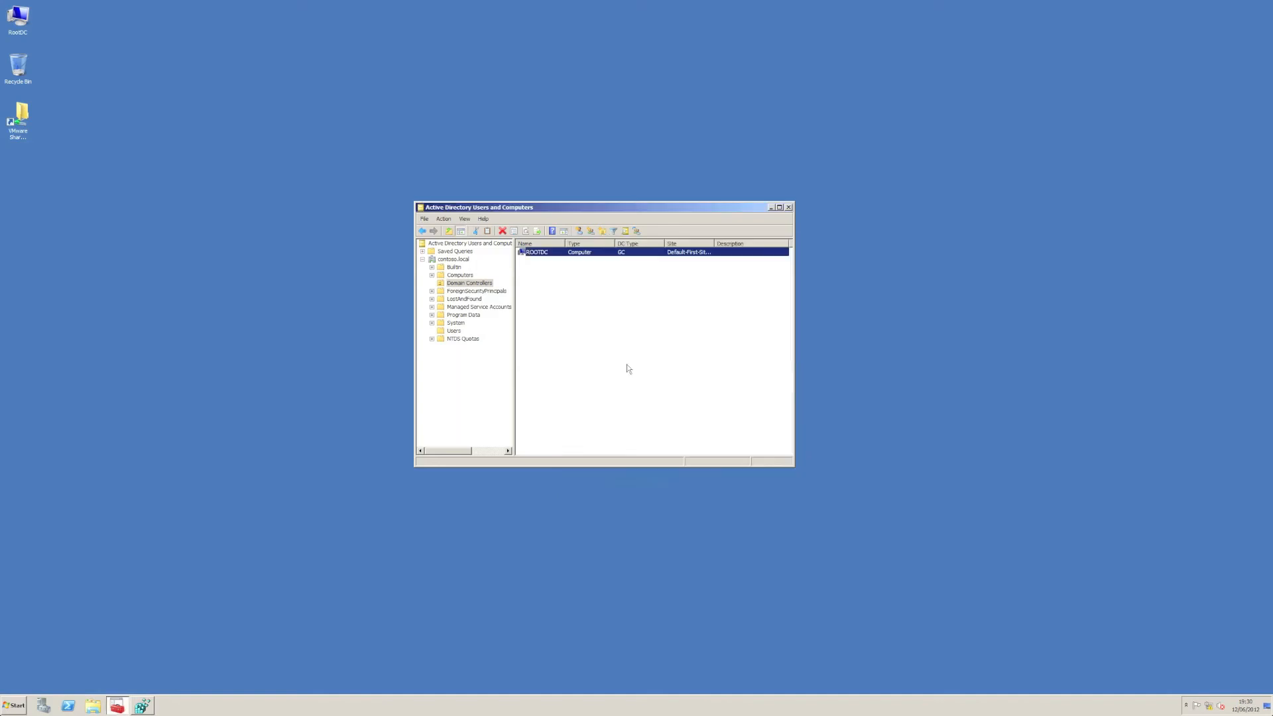
Step: Remove TestGroup from the security permissions of the AdminSDHolder container under System
double_click(456, 325)
right_click(467, 299)
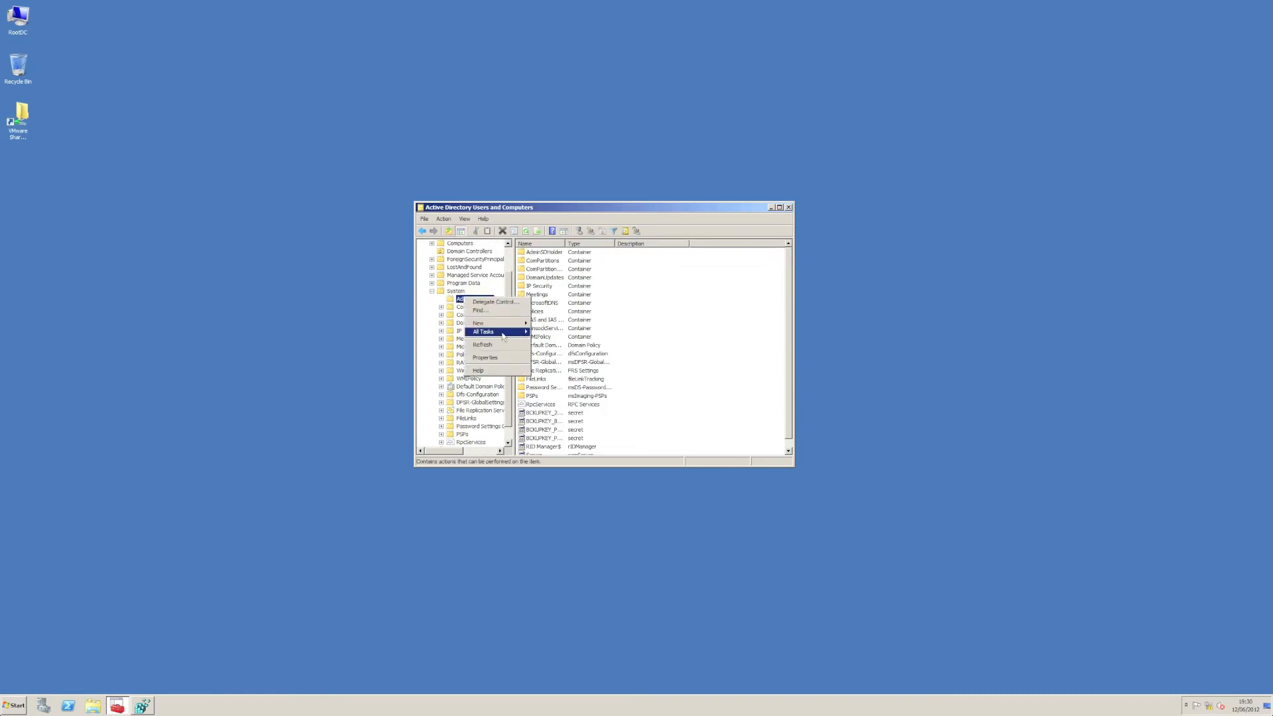
left_click(502, 356)
left_click(629, 256)
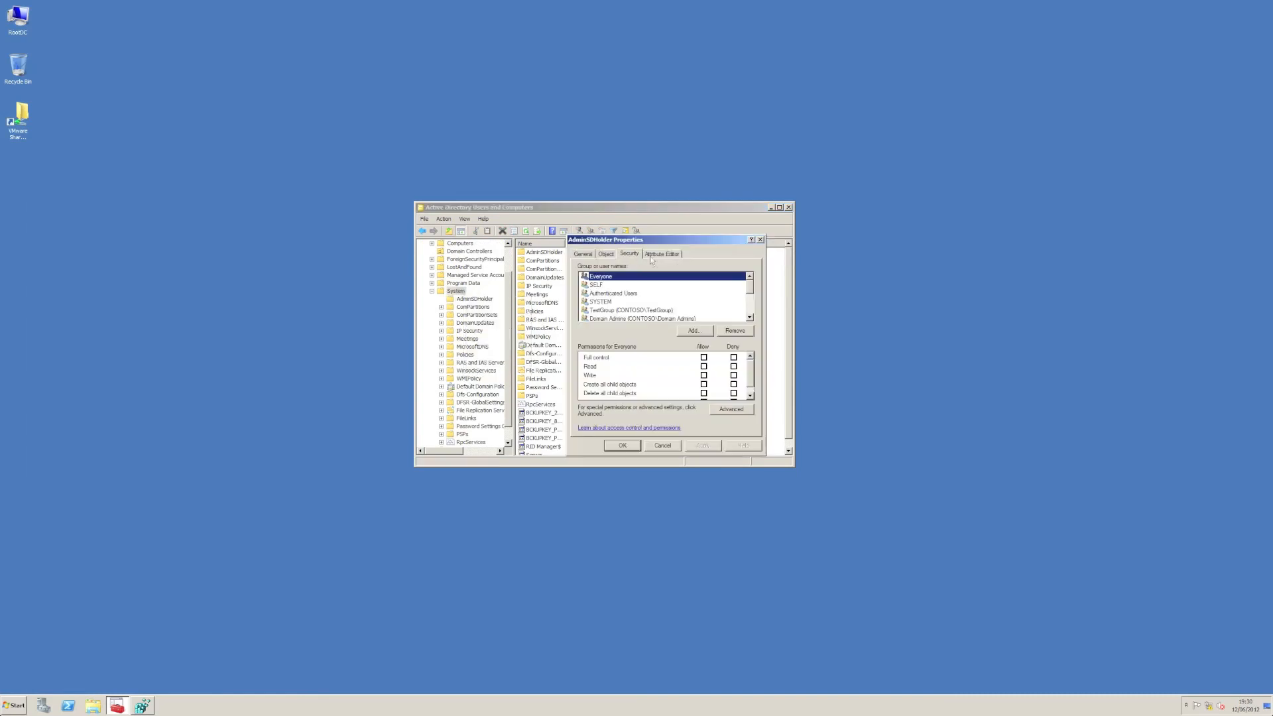
left_click(655, 310)
left_click(730, 329)
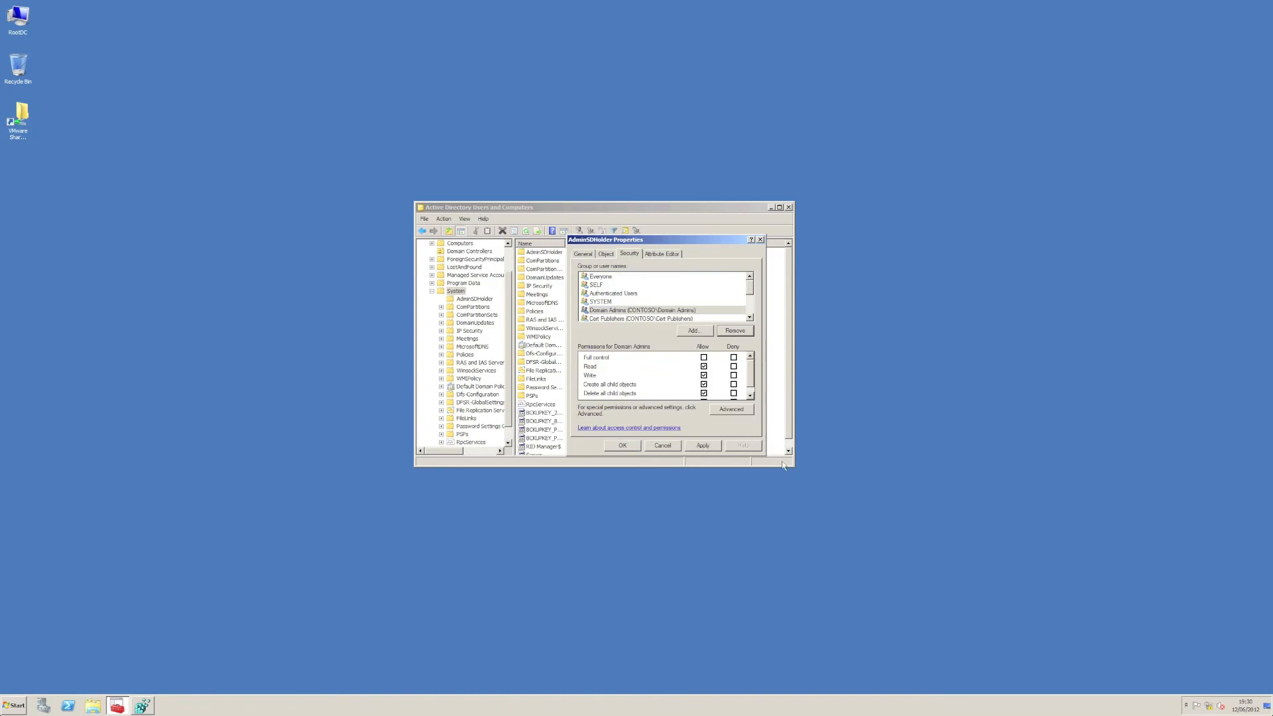
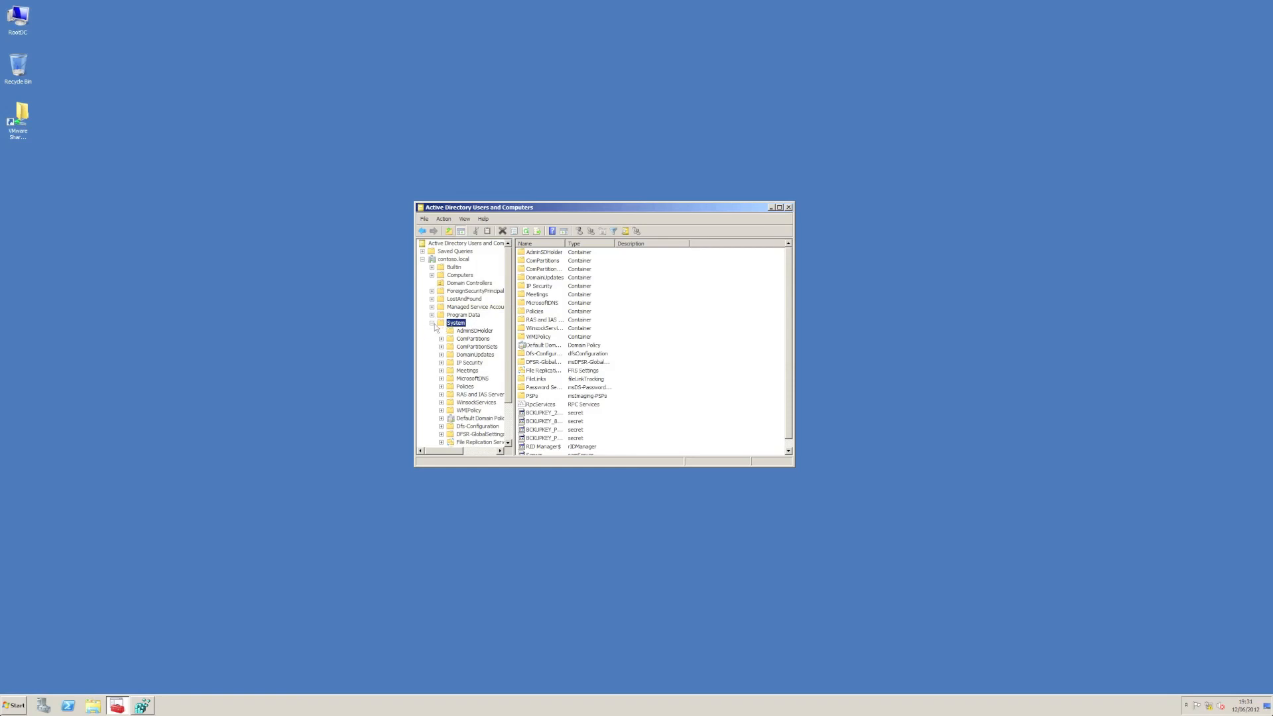
Step: Remove the ROOTDC computer in Domain Controllers from the Administrators group and save its properties
left_click(431, 323)
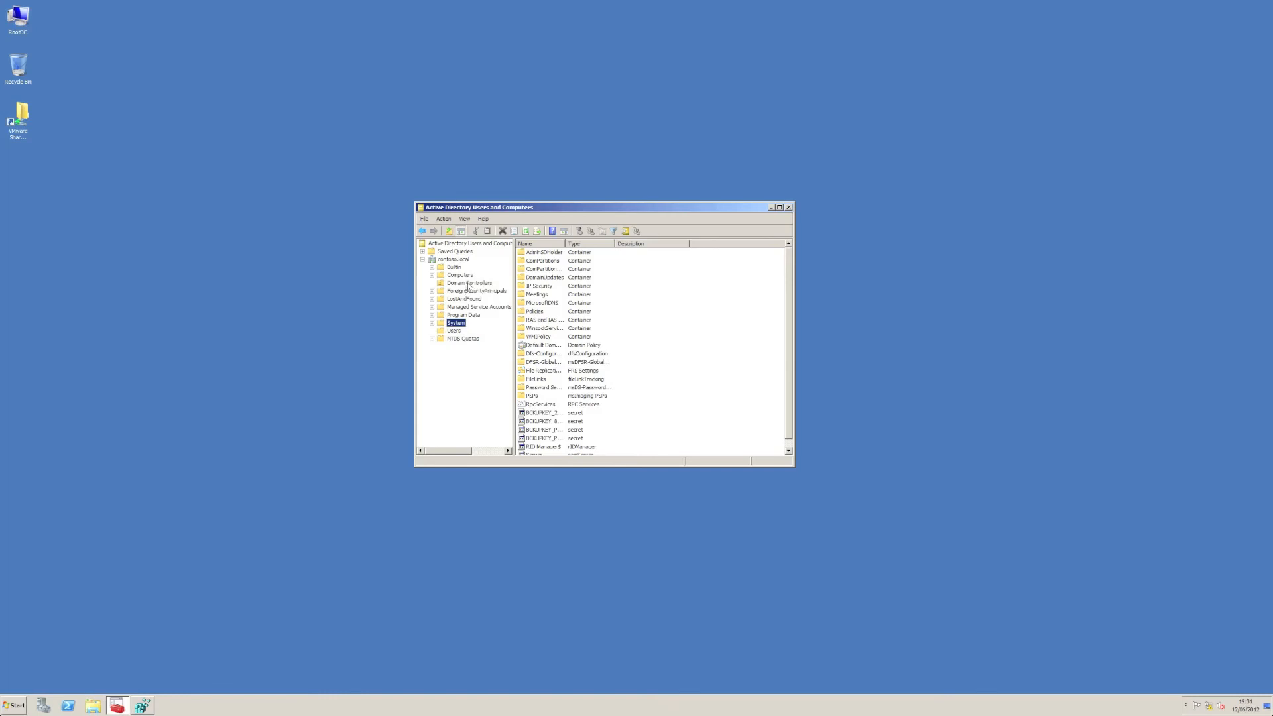
left_click(468, 283)
left_click(562, 255)
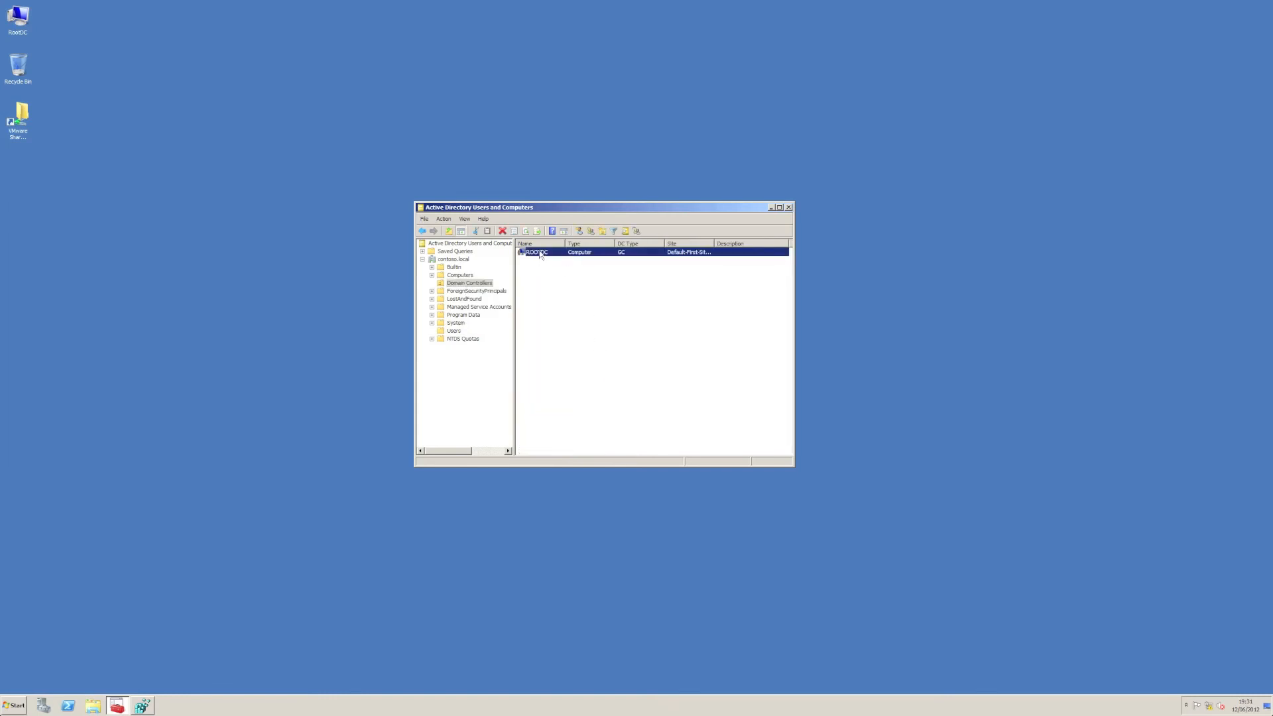
right_click(541, 255)
left_click(567, 339)
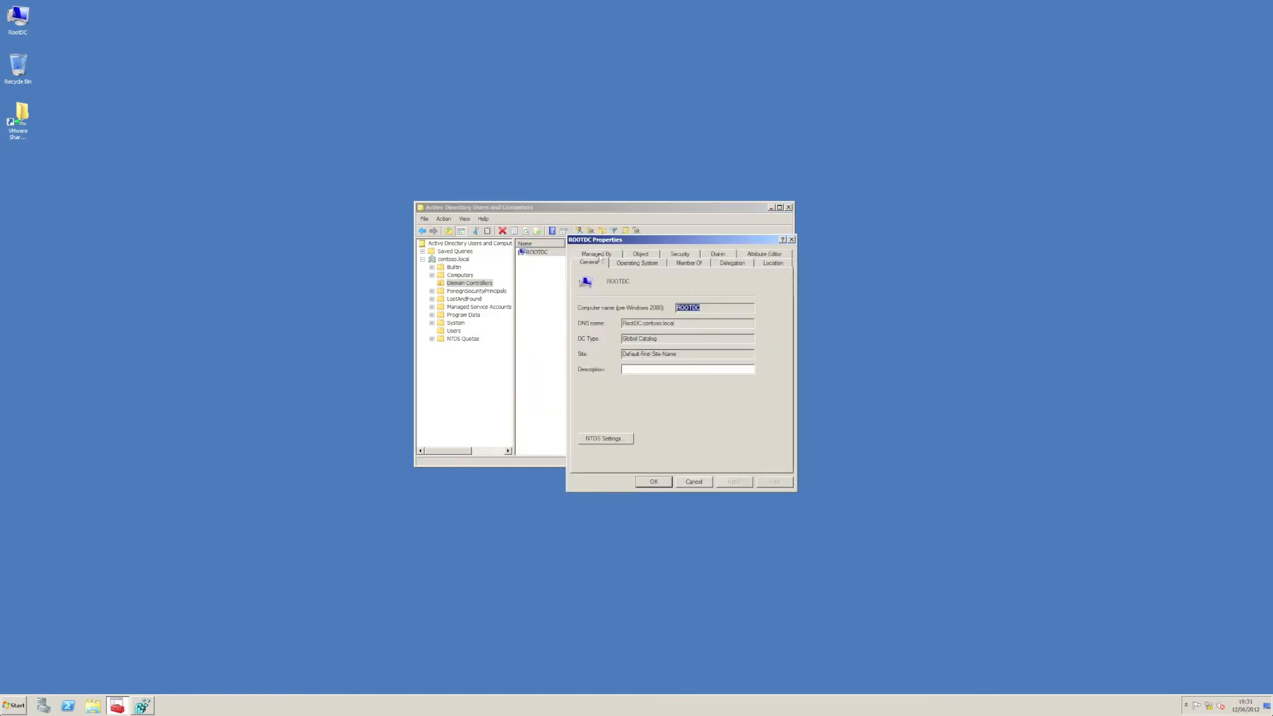
left_click(688, 263)
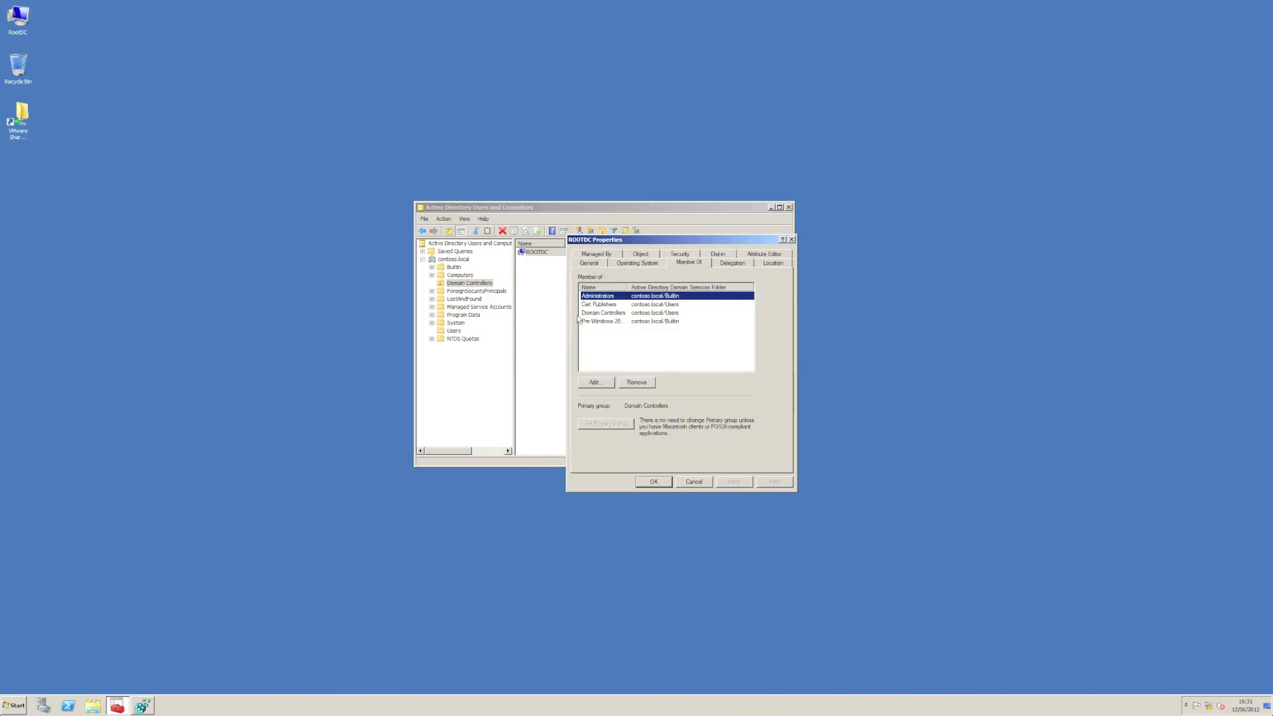
left_click(634, 384)
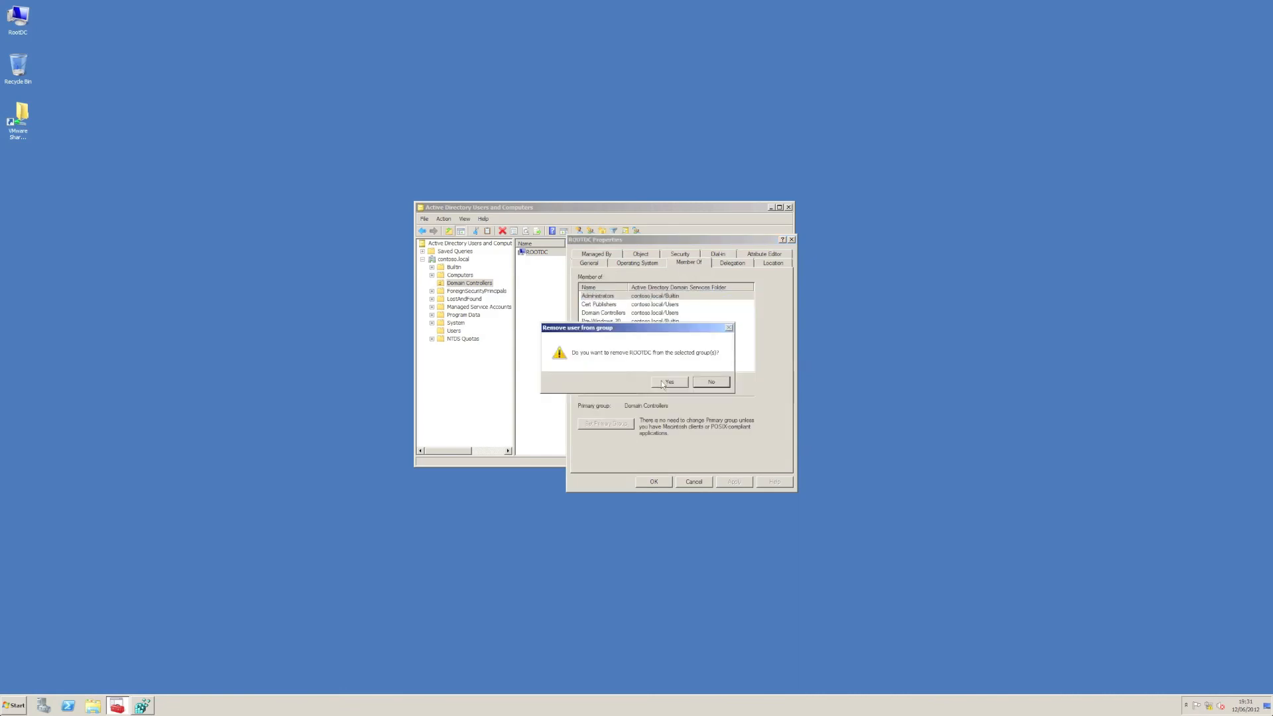
left_click(662, 382)
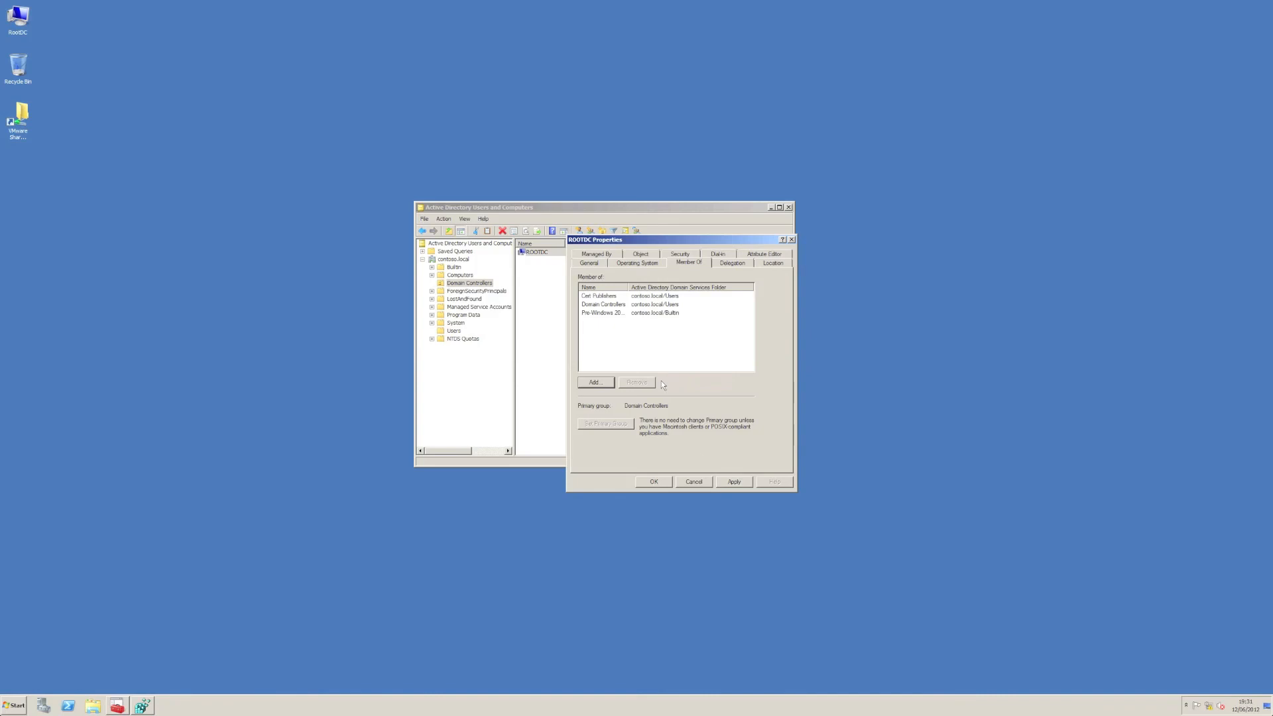
left_click(663, 483)
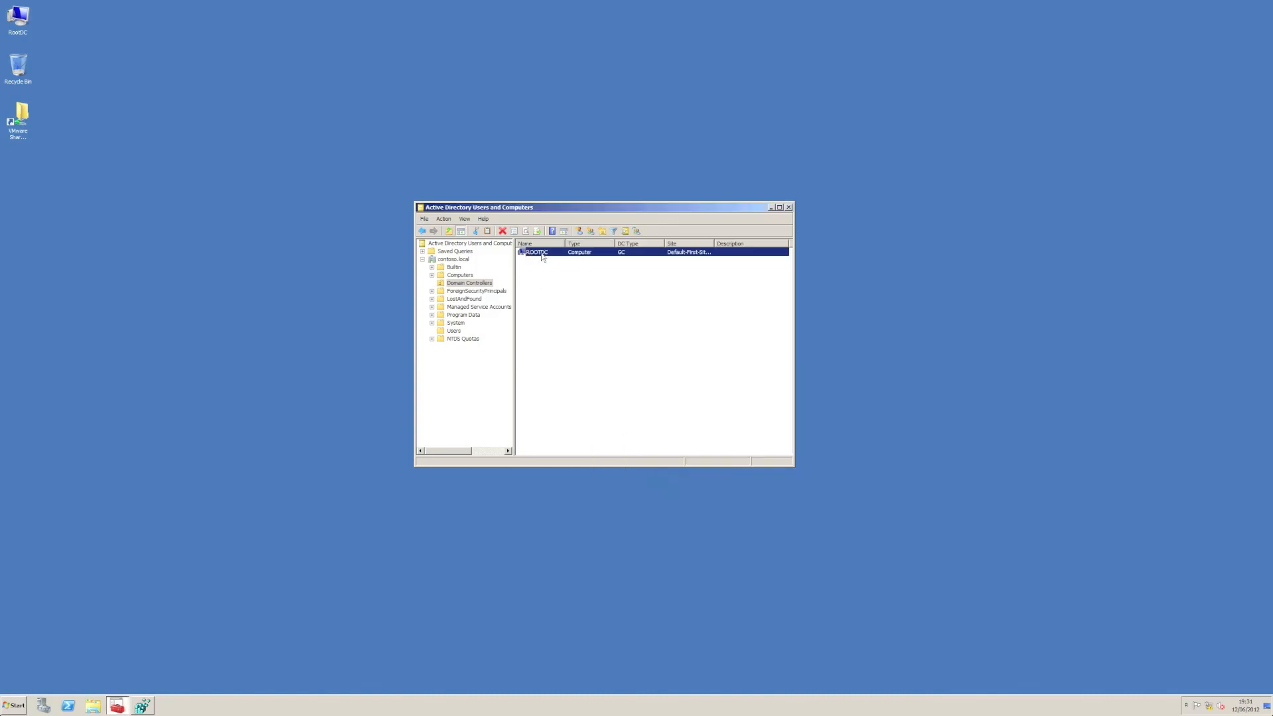
Step: Clear the adminCount attribute of ROOTDC so it is not set, and save the properties
right_click(543, 255)
left_click(572, 340)
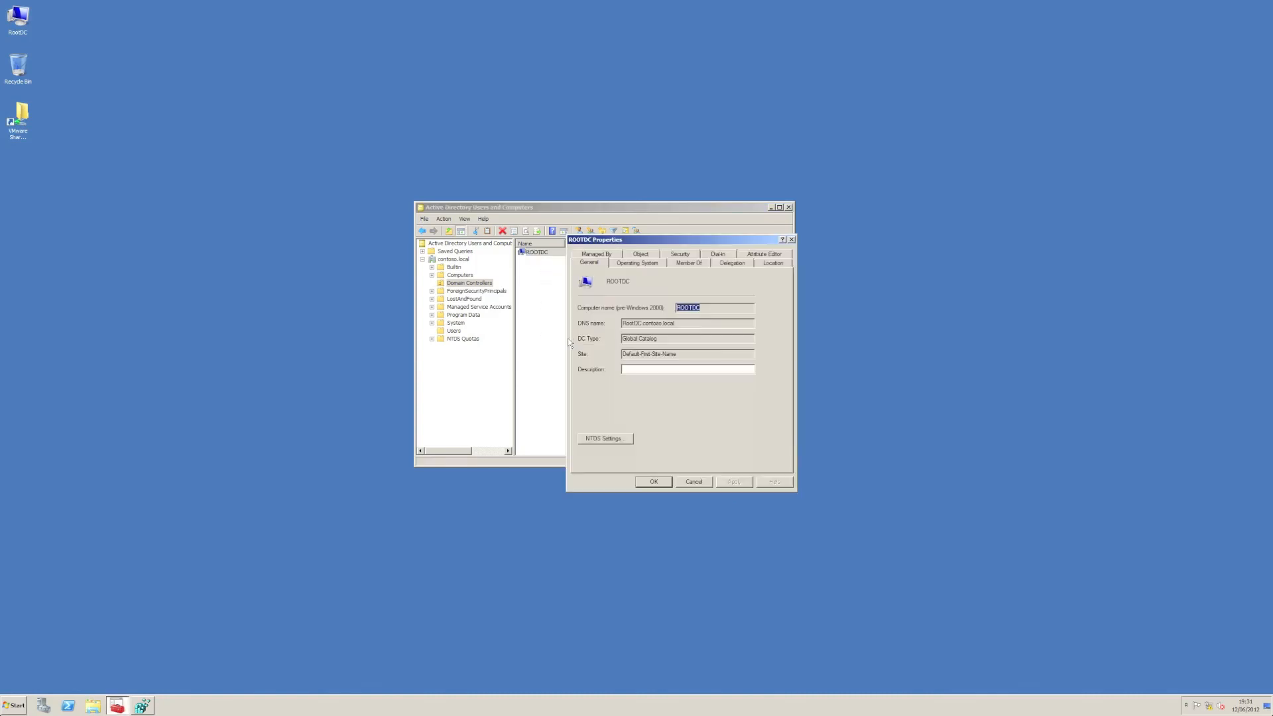
left_click(774, 263)
left_click(778, 256)
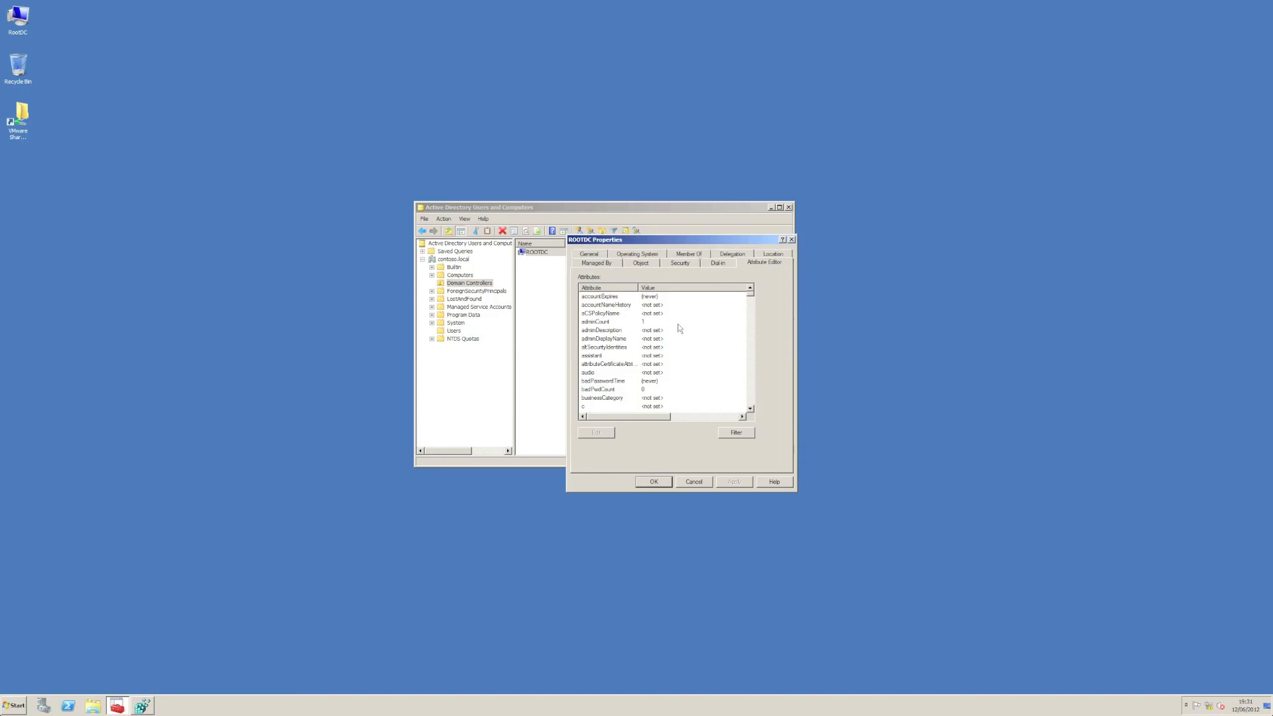
left_click(624, 322)
left_click(612, 431)
left_click(604, 384)
left_click(722, 385)
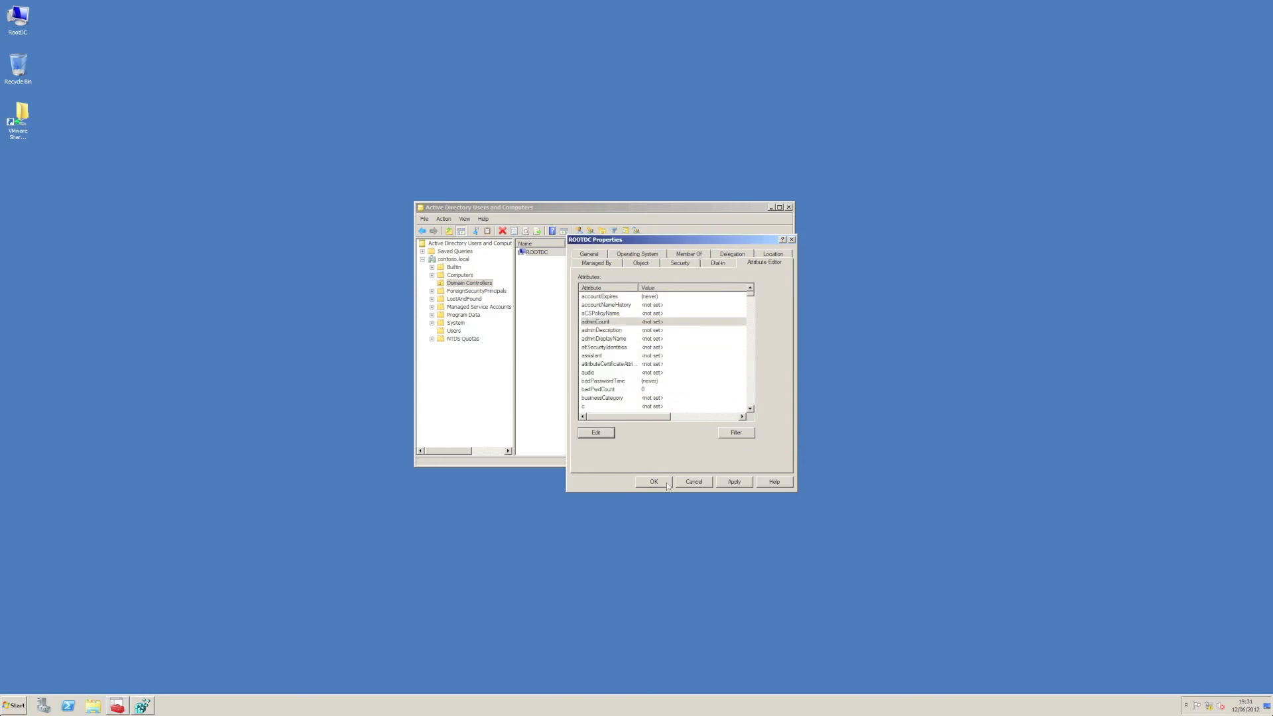
left_click(654, 482)
Step: Add TestGroup to ROOTDC's security permissions, allow it Allowed to authenticate, and save the properties
double_click(590, 254)
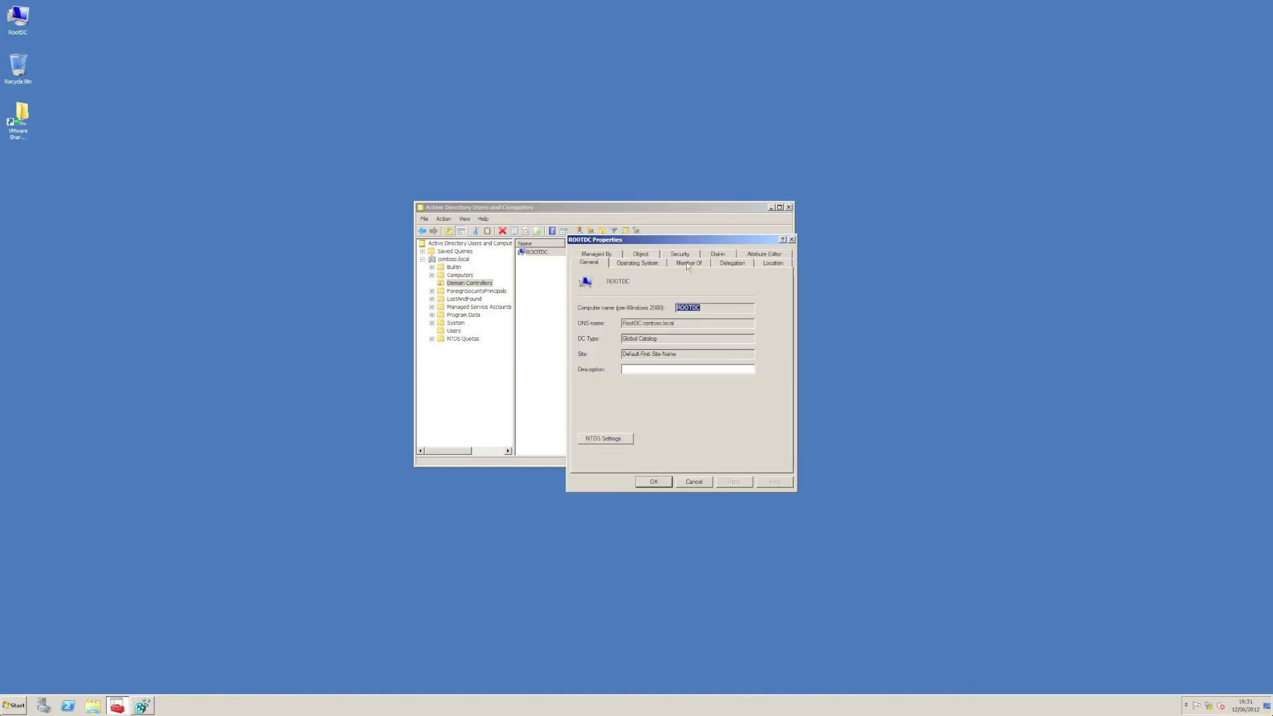
left_click(680, 255)
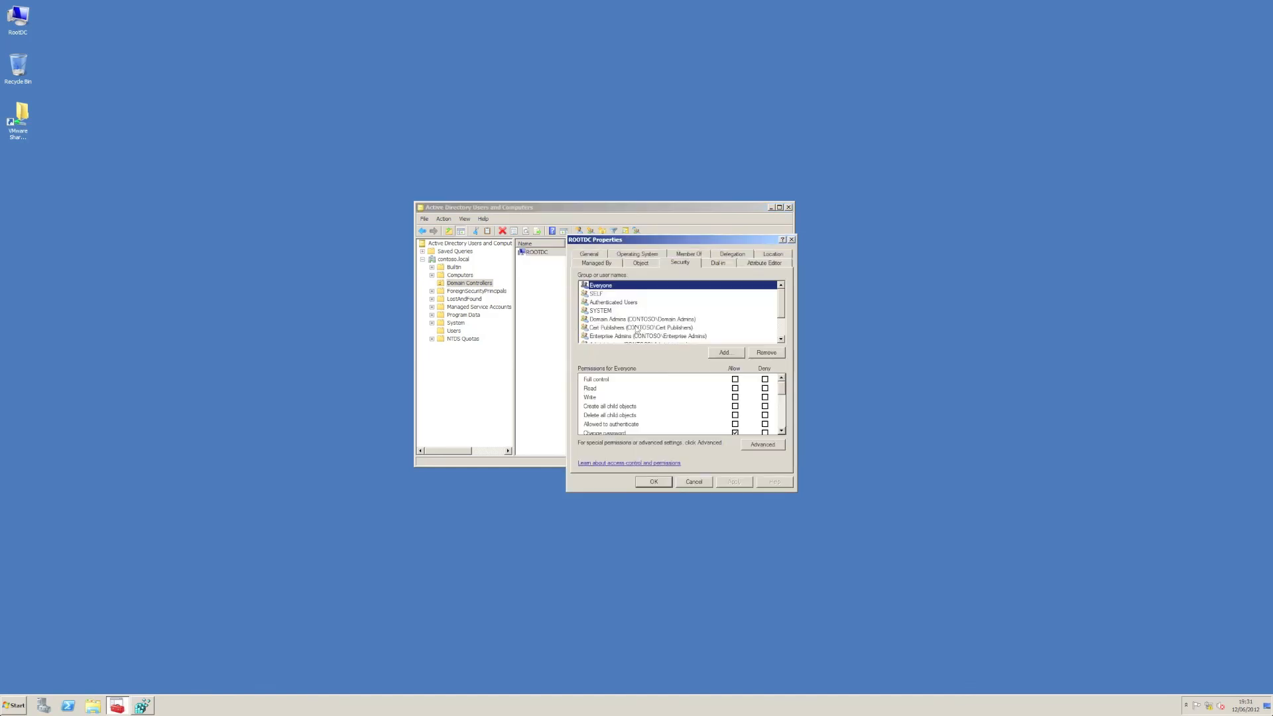
left_click(724, 353)
type("testgroup")
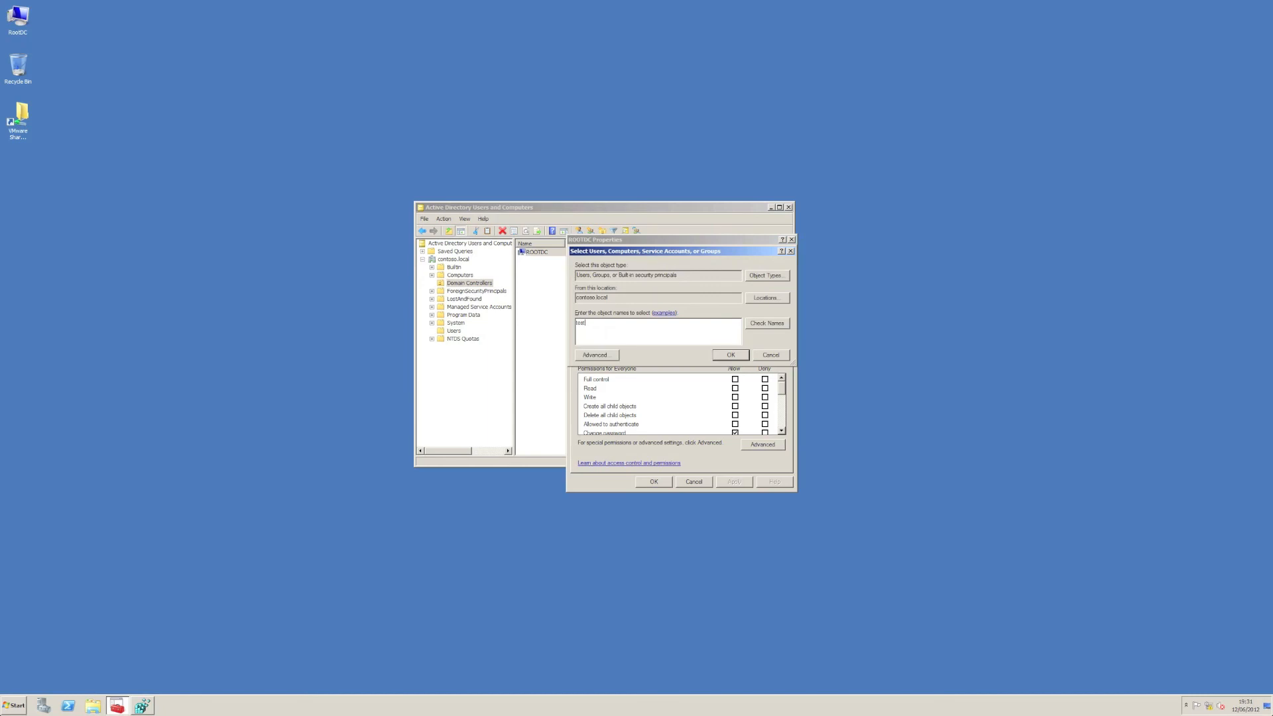
key("Return")
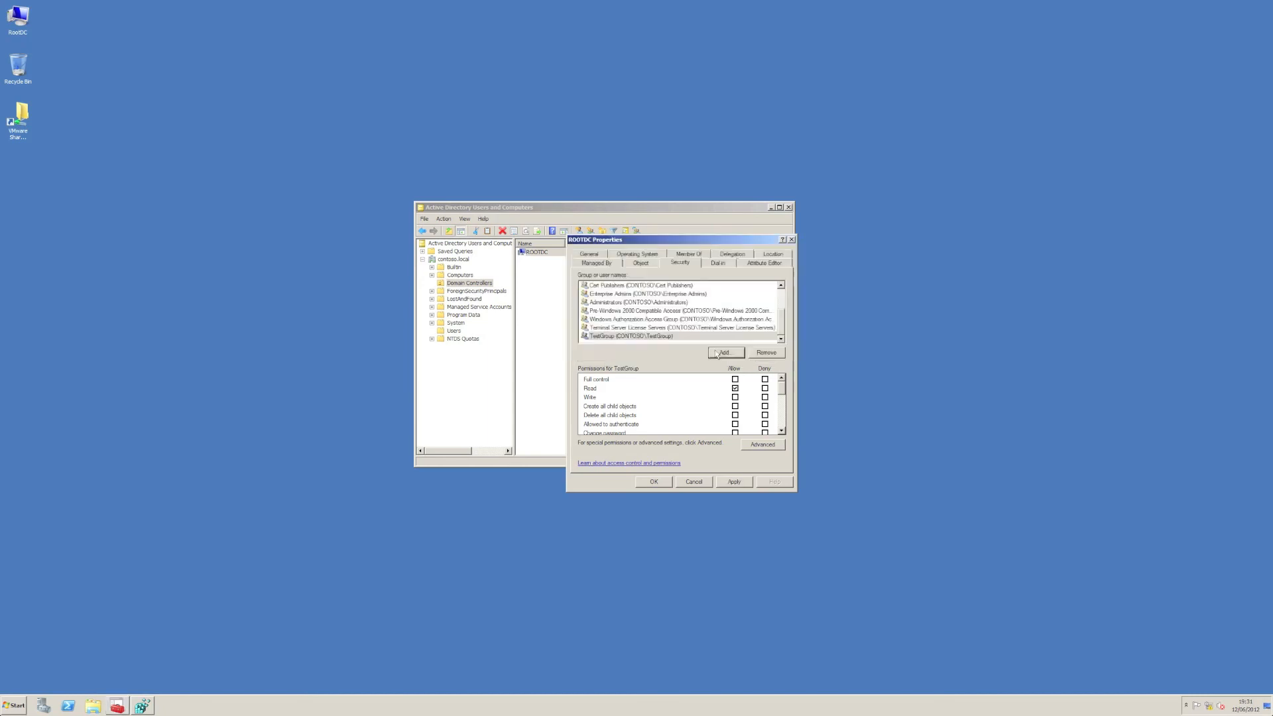
left_click(735, 424)
left_click(653, 482)
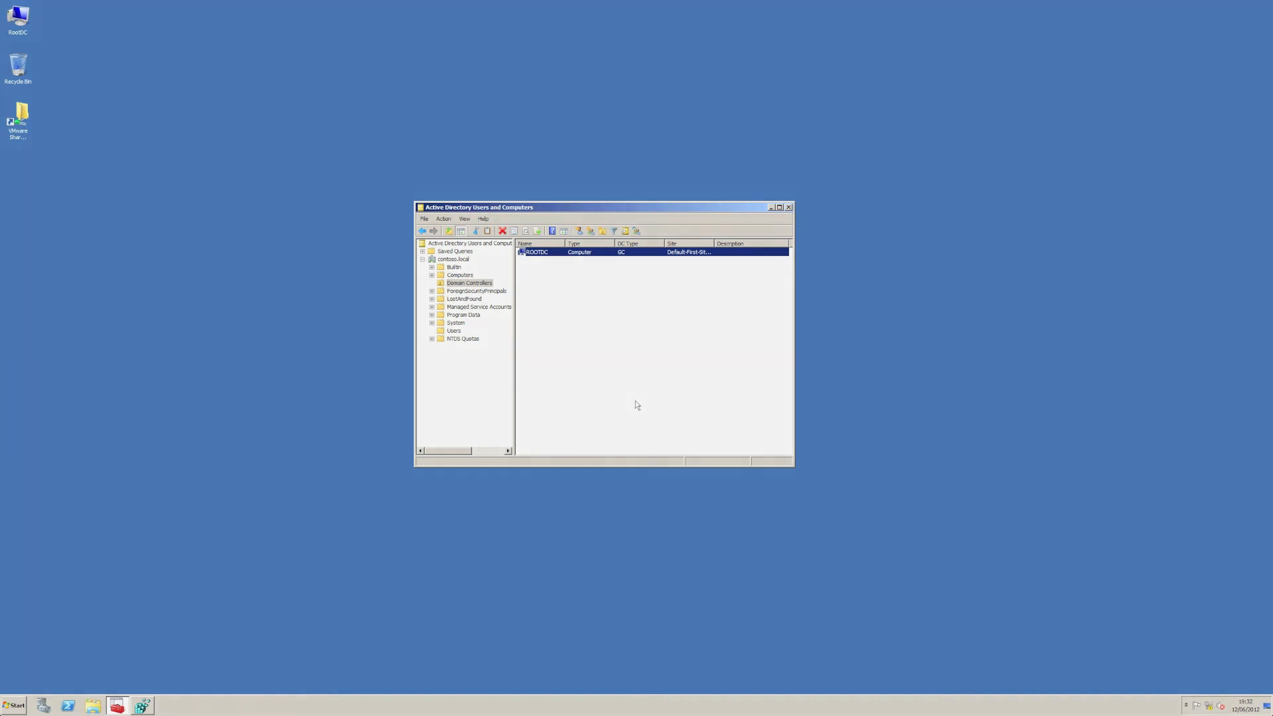
key("ctrl+Left")
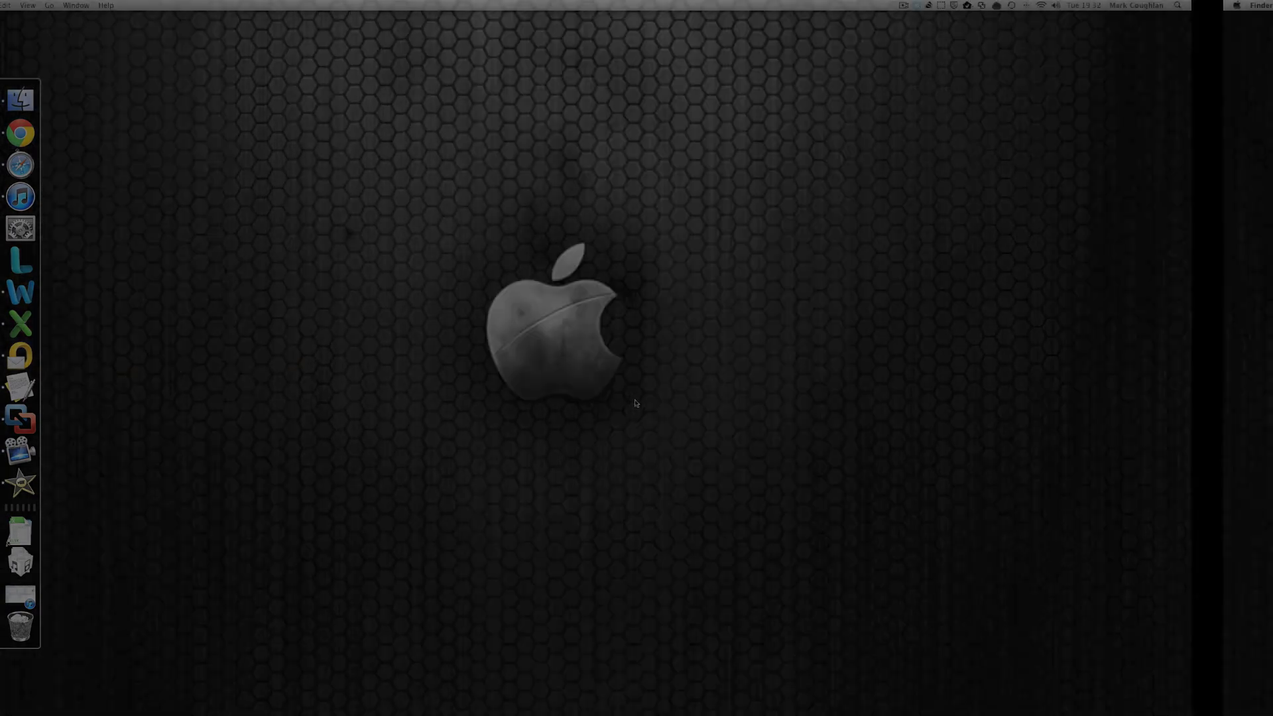